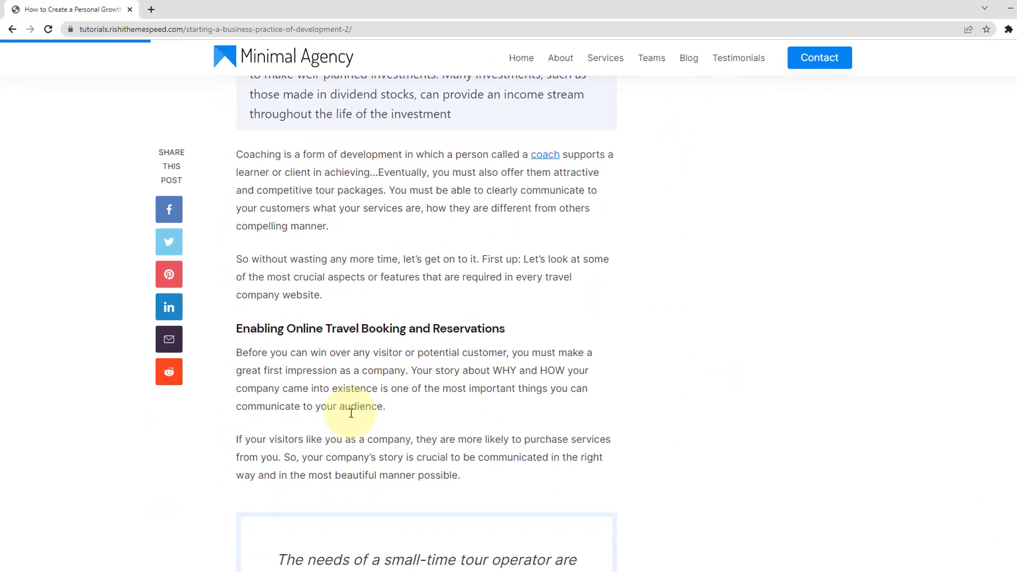
- Open the Rishi Theme dashboard and show its available extensions
scroll(355, 418, "up", 1)
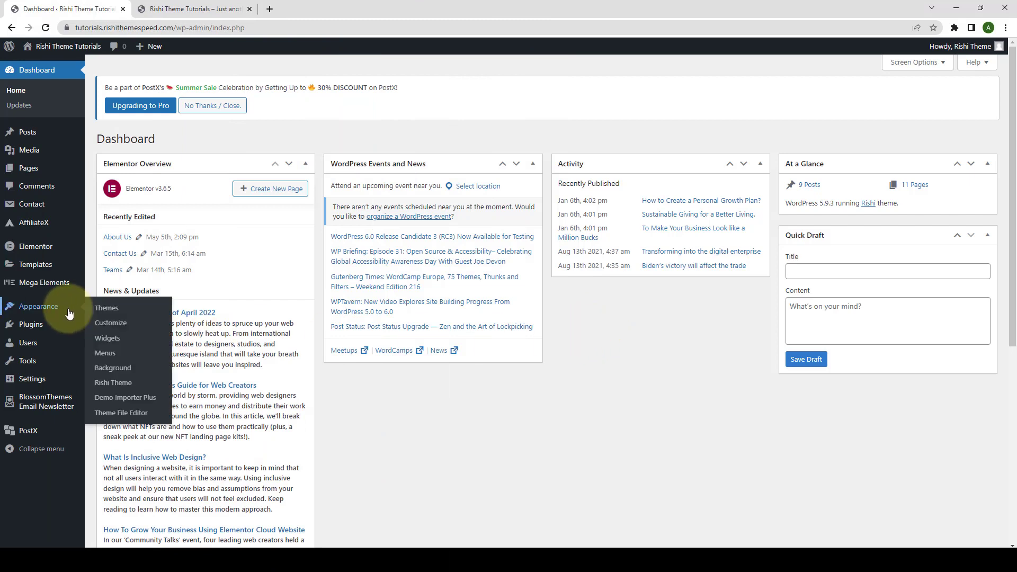
mouse_move(38, 307)
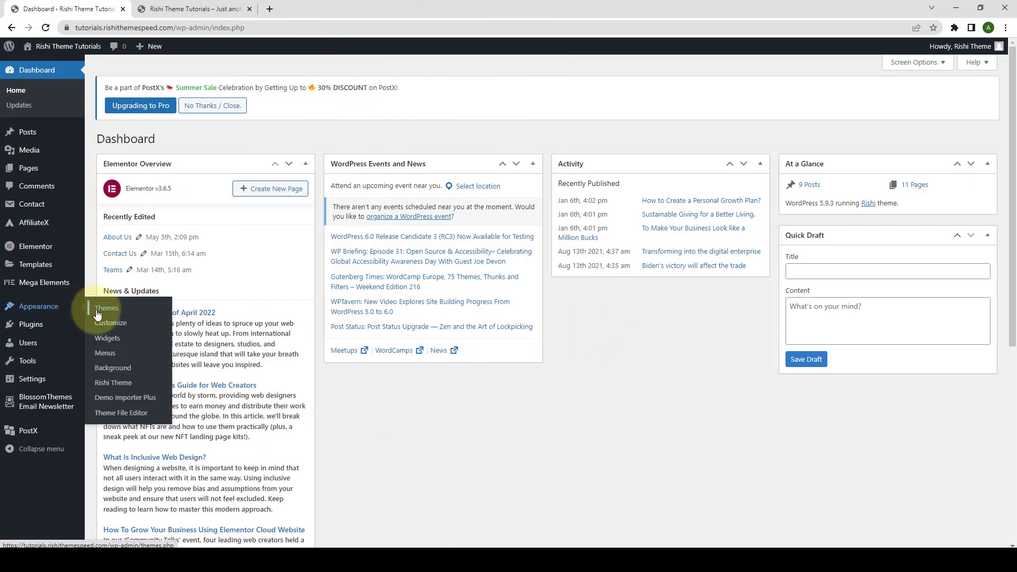
left_click(114, 383)
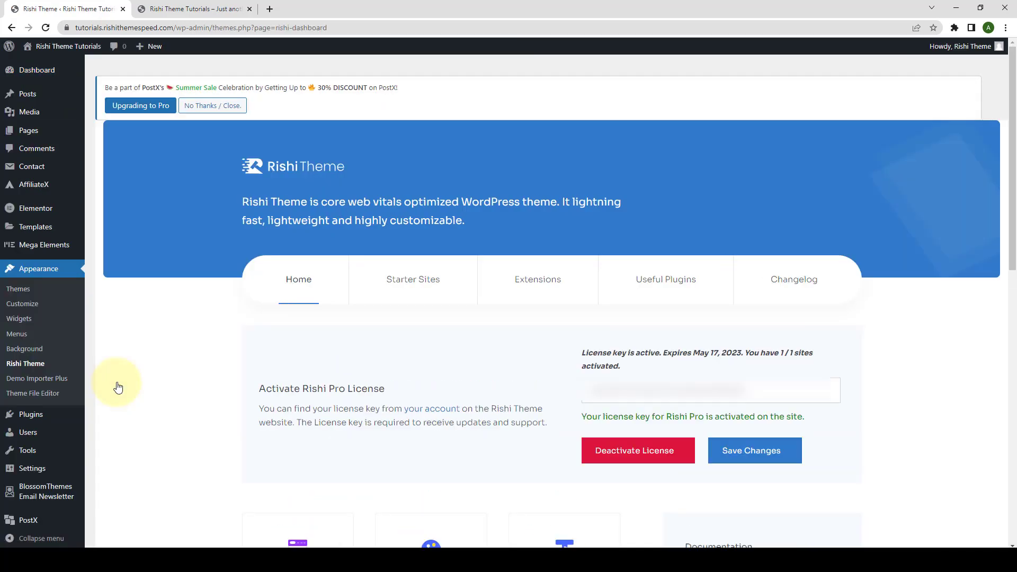
left_click(547, 286)
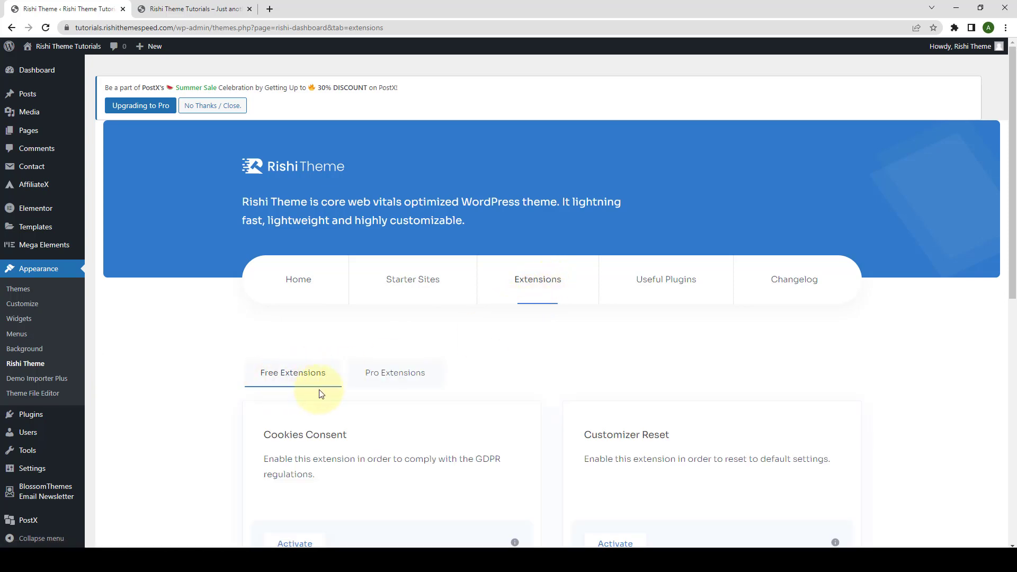
- Activate the Social Sharing extension and bring up options for opening its settings
scroll(583, 350, "down", 3)
scroll(613, 341, "down", 3)
scroll(609, 334, "down", 3)
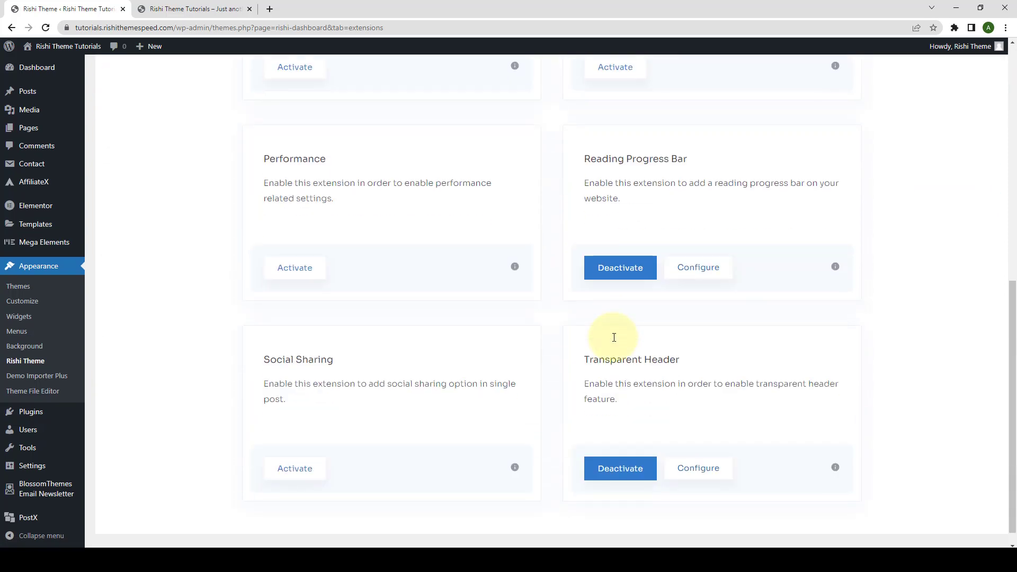
scroll(615, 337, "down", 1)
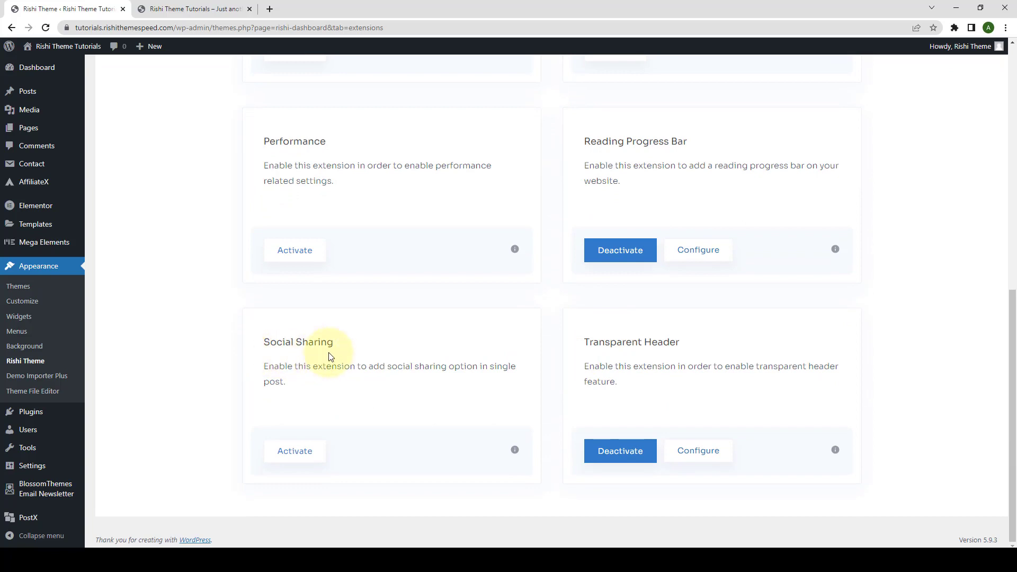
left_click(318, 457)
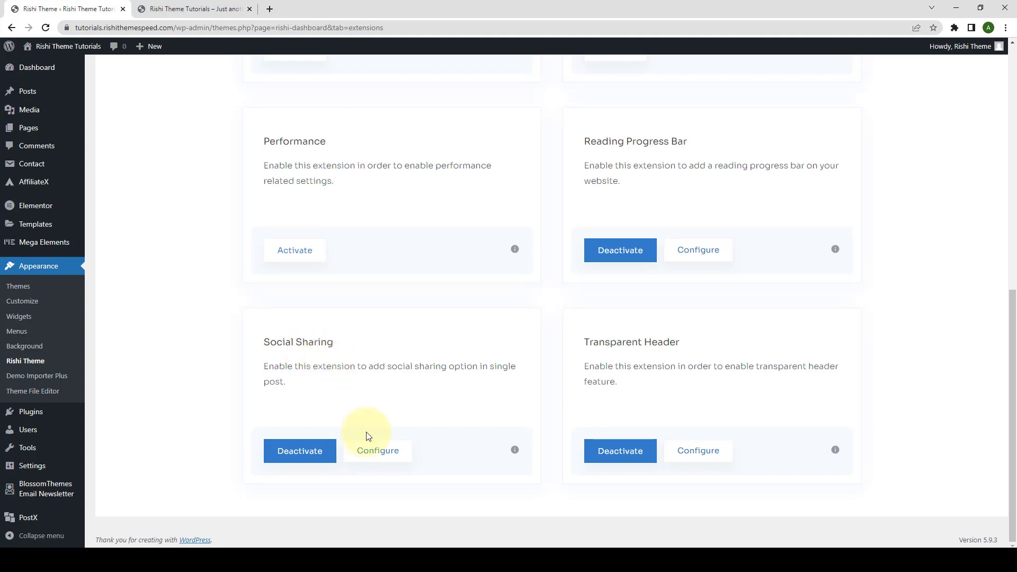
right_click(397, 457)
- Open Social Sharing post settings in a new tab, check Design's Icon Color, then return to General
left_click(416, 462)
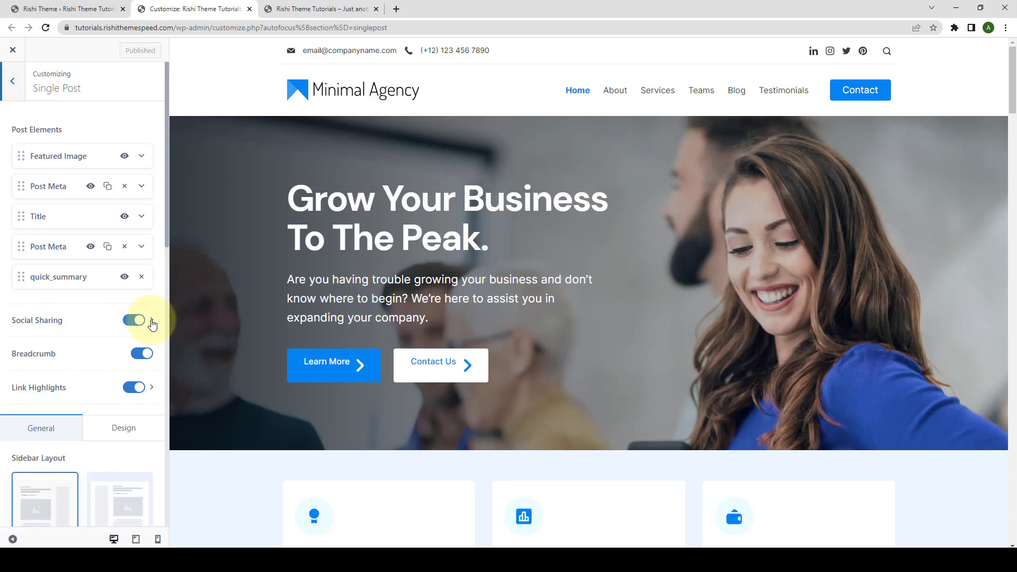
left_click(151, 321)
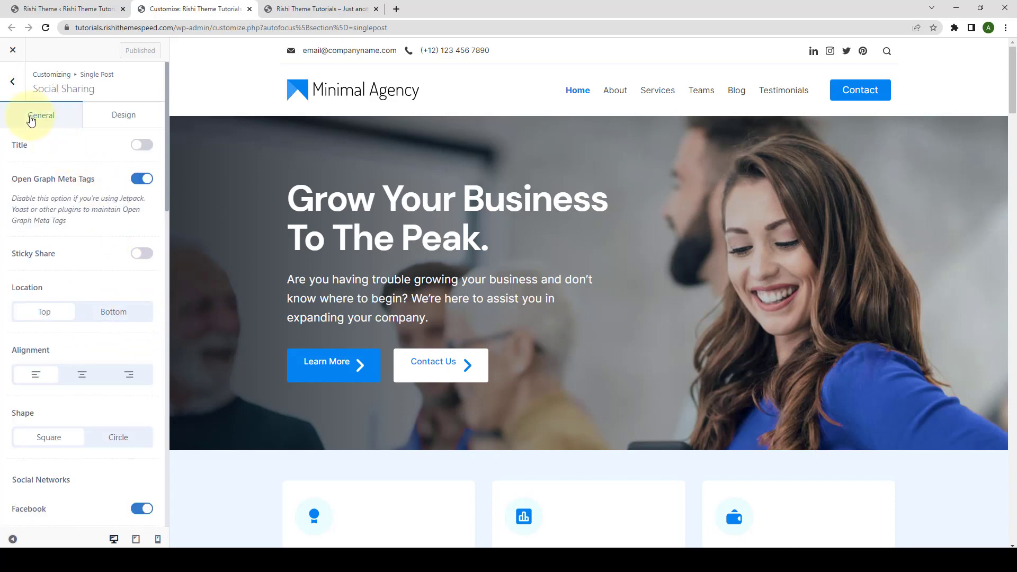
left_click(115, 129)
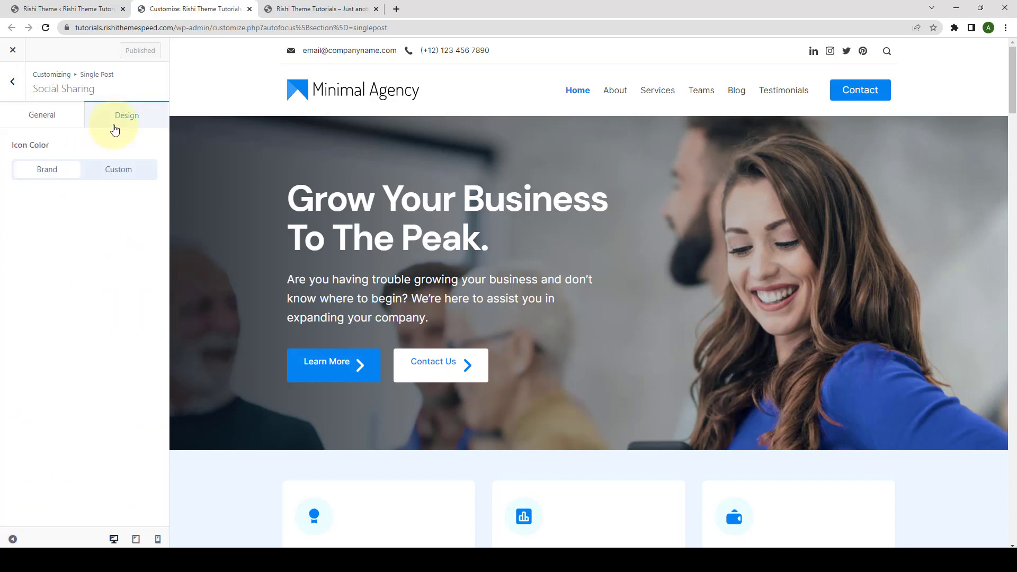
left_click(65, 129)
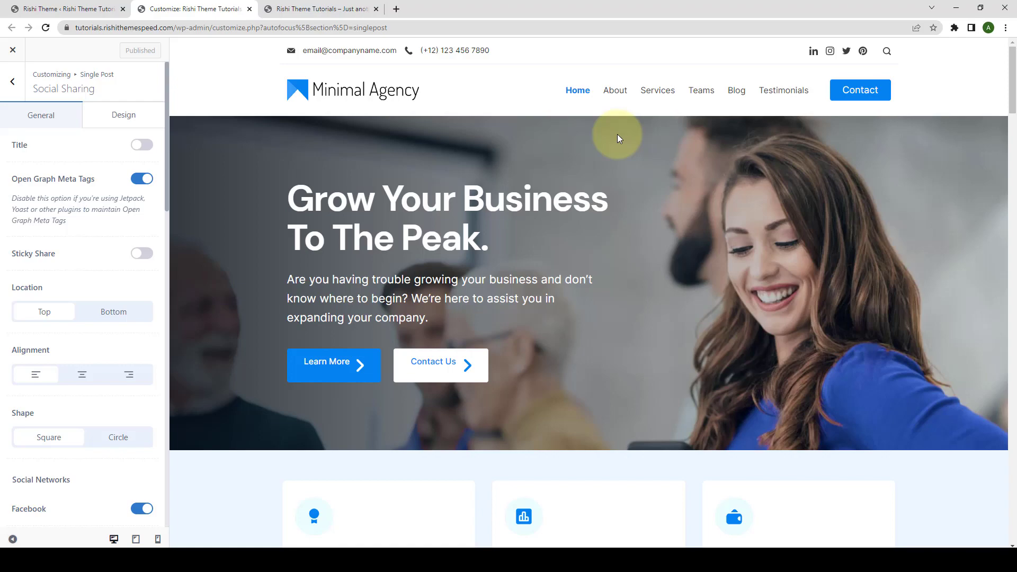
- Preview the 'How to Create a Personal Growth Plan?' post from the Blog page
left_click(743, 96)
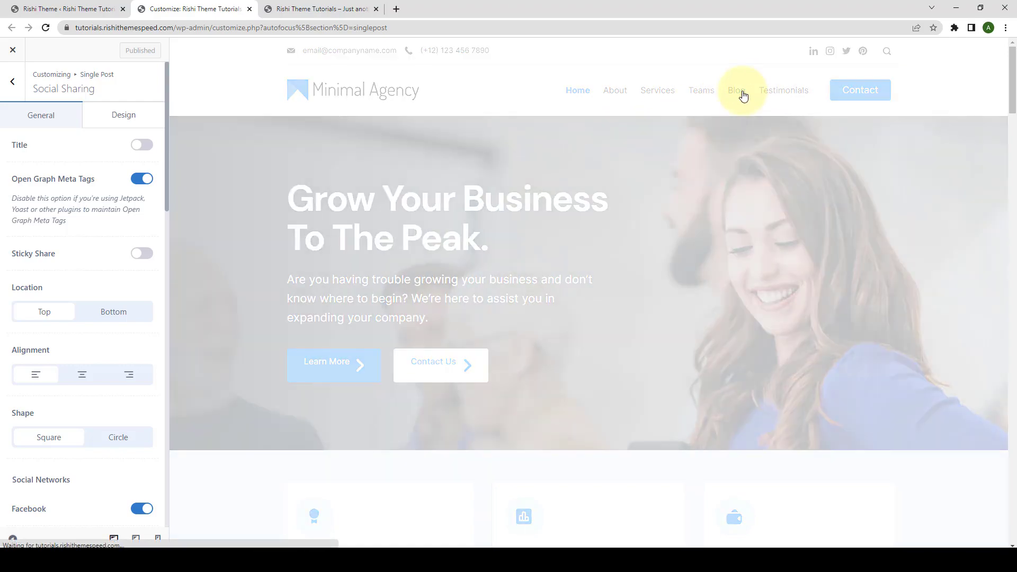
scroll(560, 249, "down", 4)
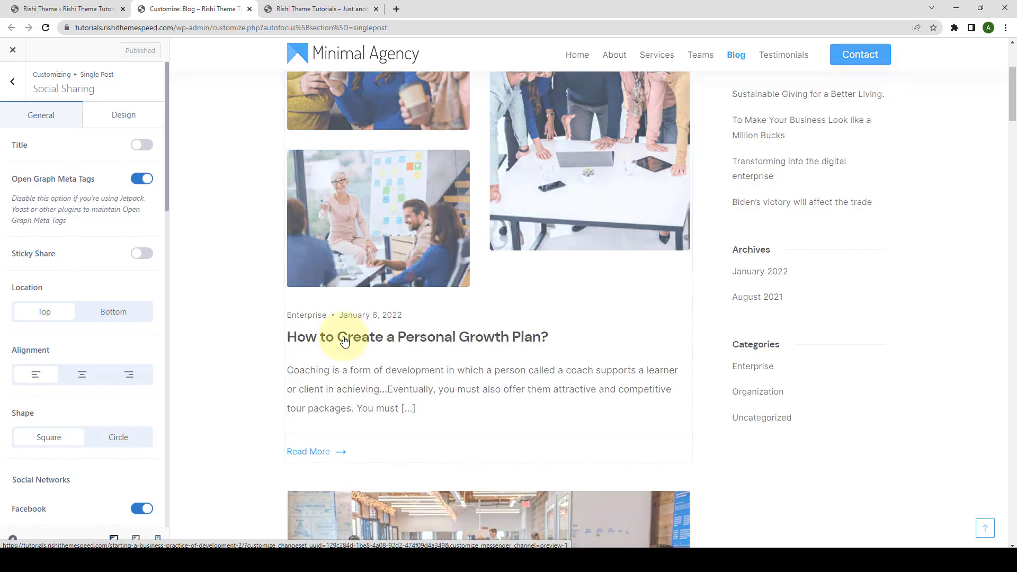
left_click(342, 338)
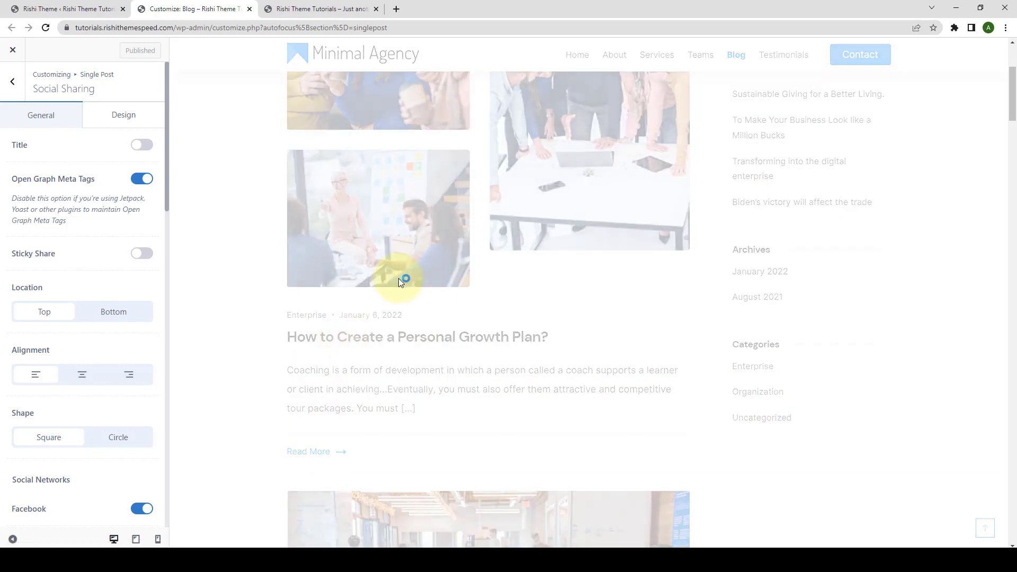
scroll(404, 285, "down", 5)
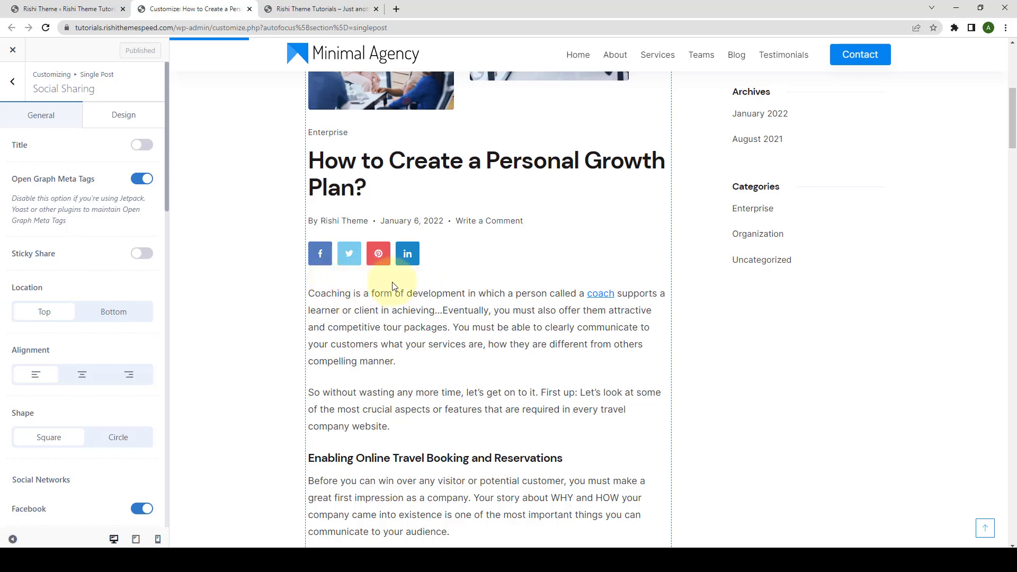
- Back in Single Post settings, switch Social Sharing off and on again
left_click(15, 84)
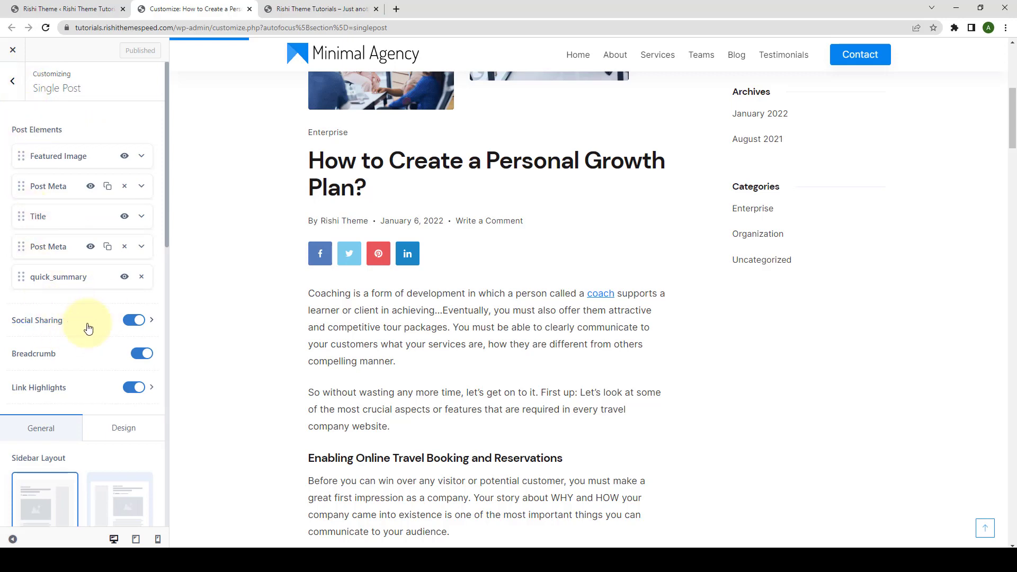
left_click(130, 327)
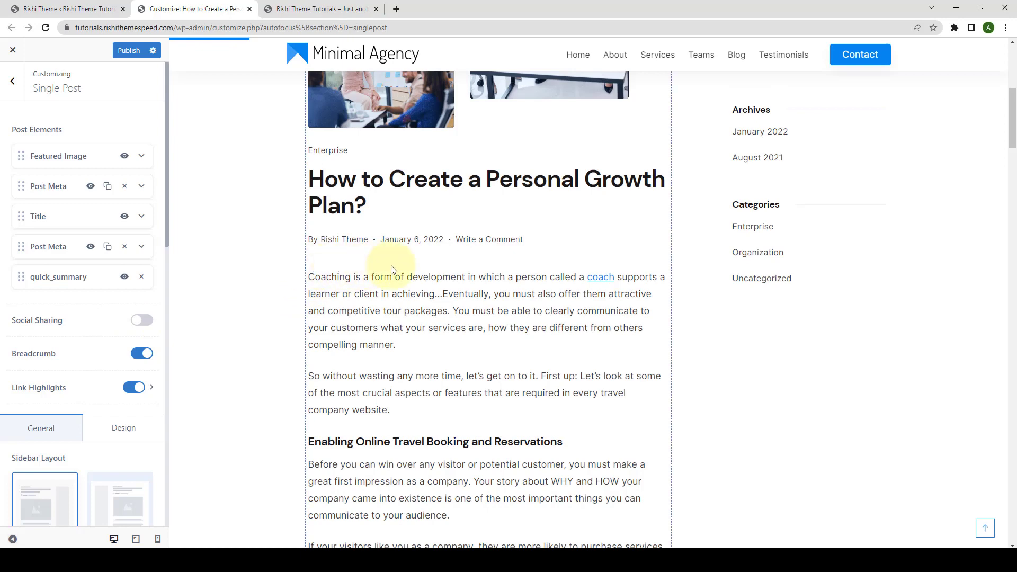
left_click(149, 323)
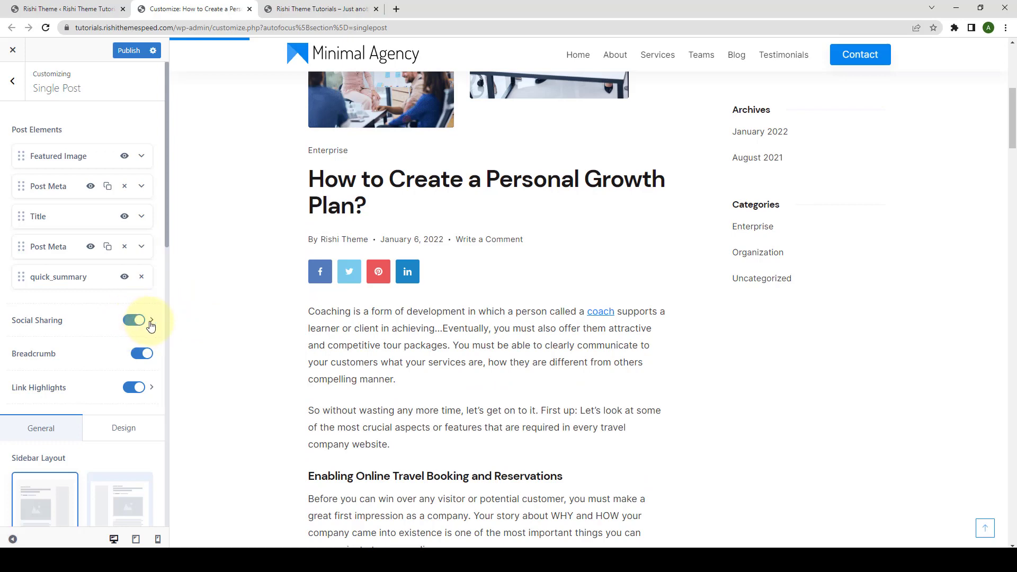
- Enable the Social Sharing Title, keeping the default 'SHARE THIS POST' text
left_click(152, 322)
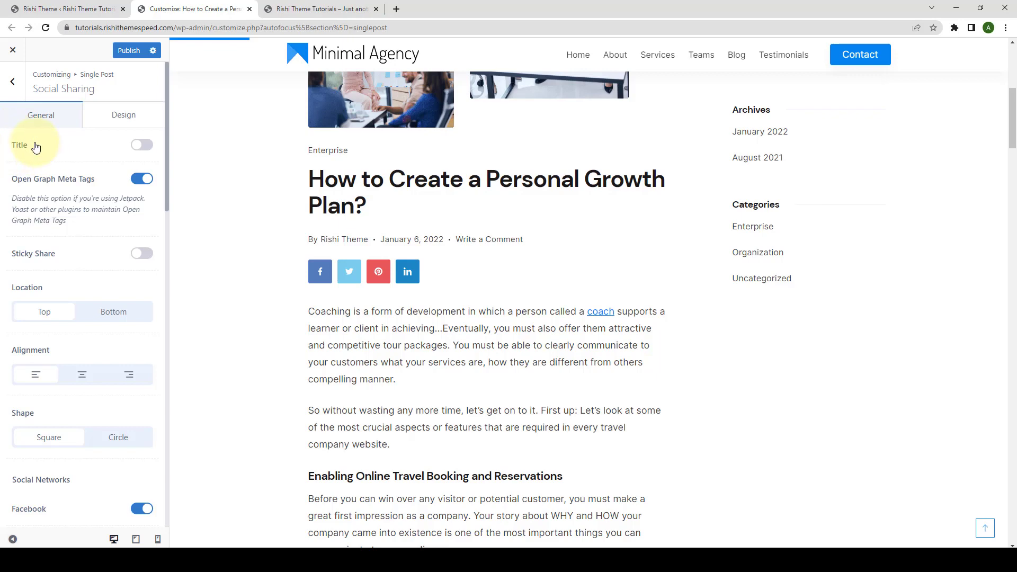
left_click(141, 146)
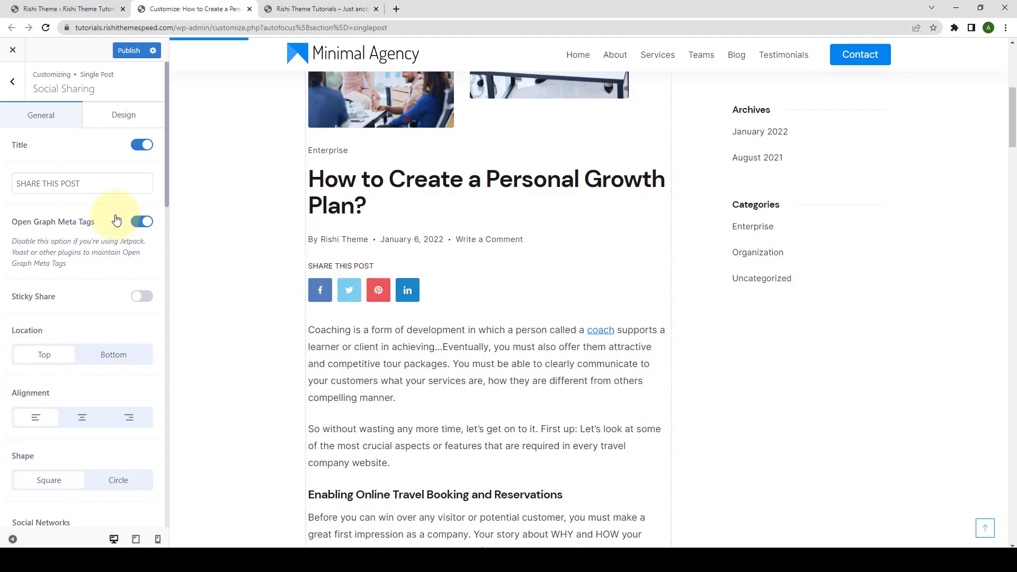
left_click_drag(90, 183, 15, 183)
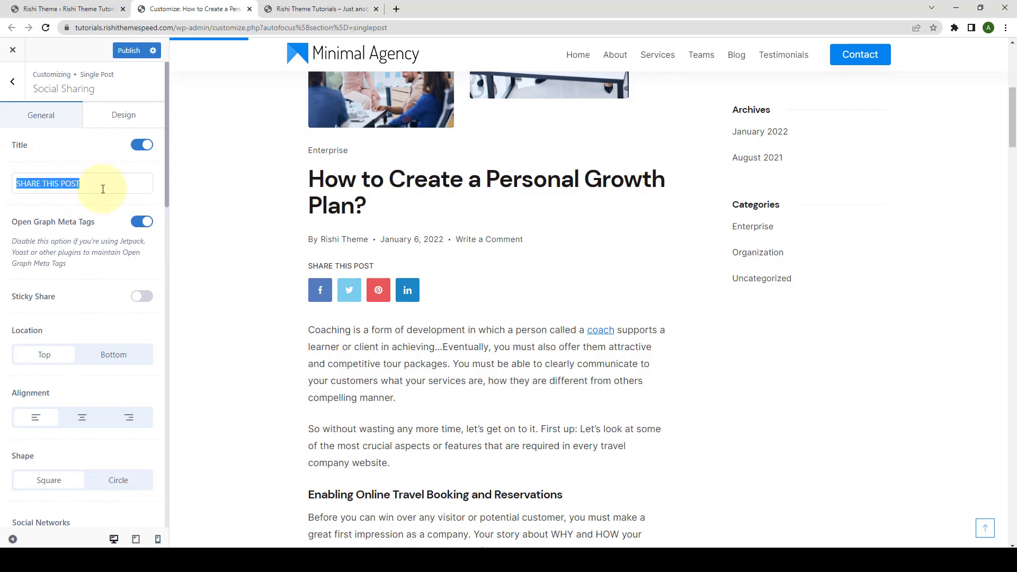
left_click(96, 216)
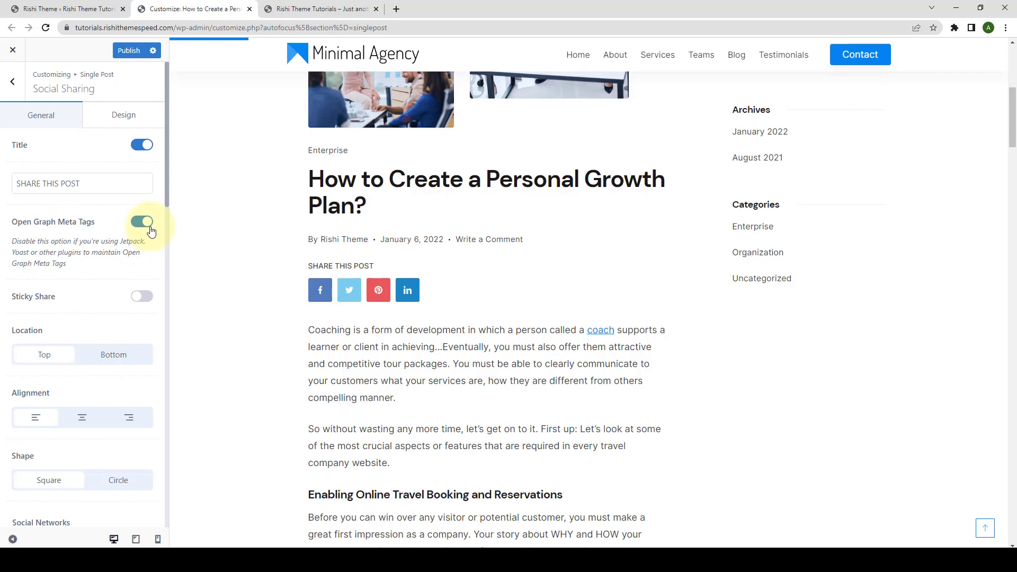
scroll(106, 271, "down", 2)
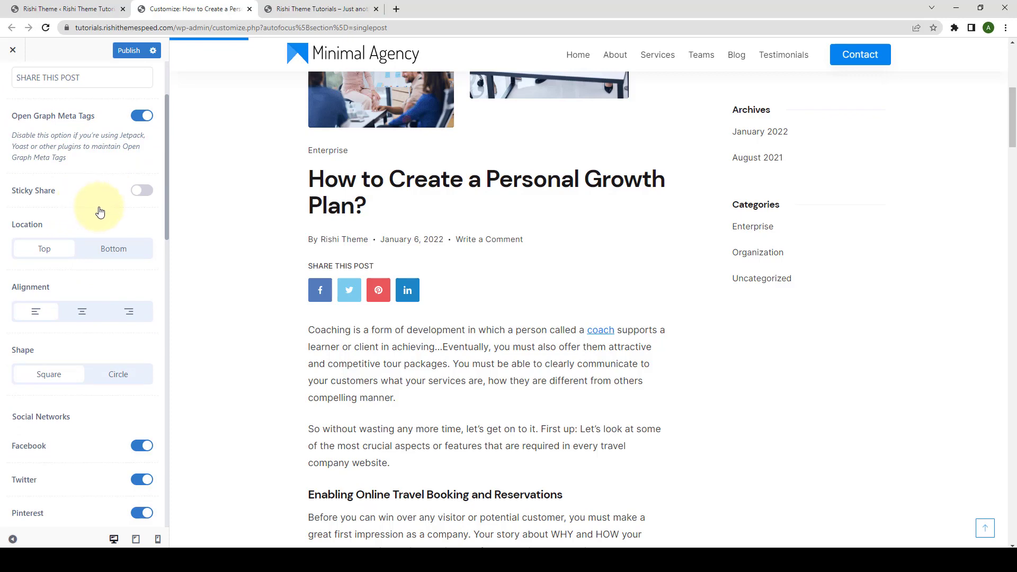
left_click(143, 191)
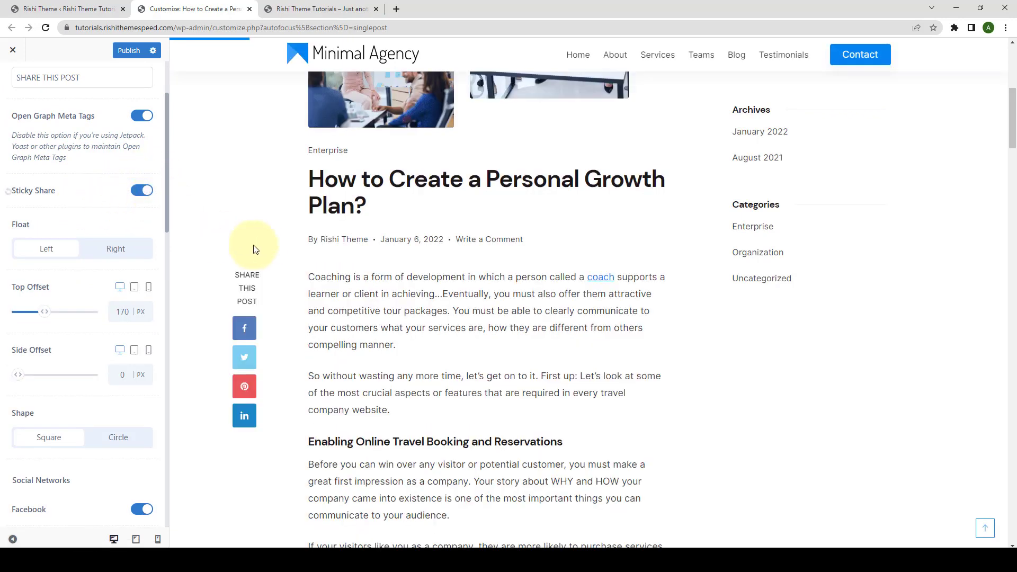
scroll(325, 308, "down", 1)
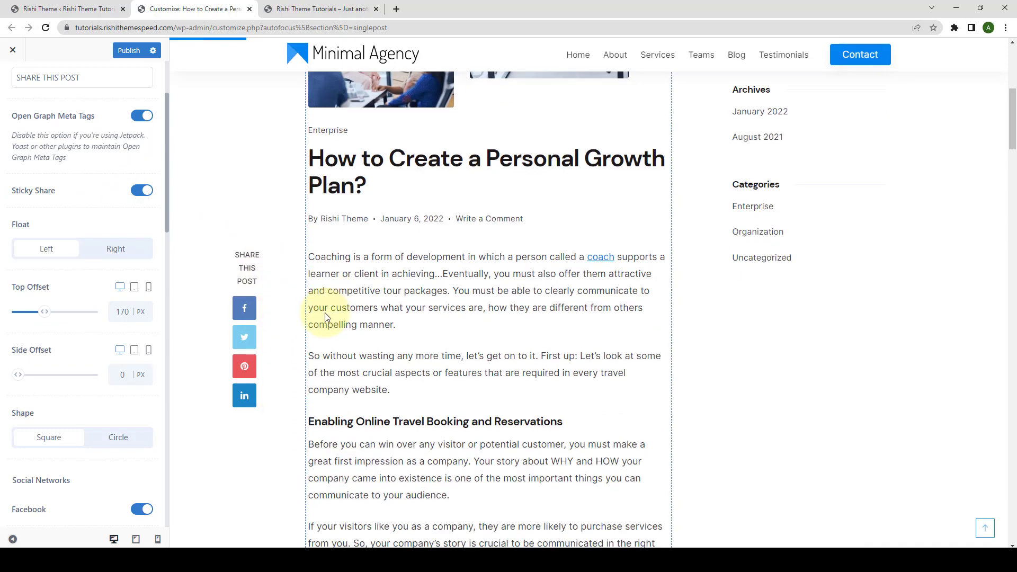
scroll(326, 313, "down", 4)
scroll(325, 332, "down", 1)
scroll(326, 357, "down", 4)
scroll(326, 357, "up", 4)
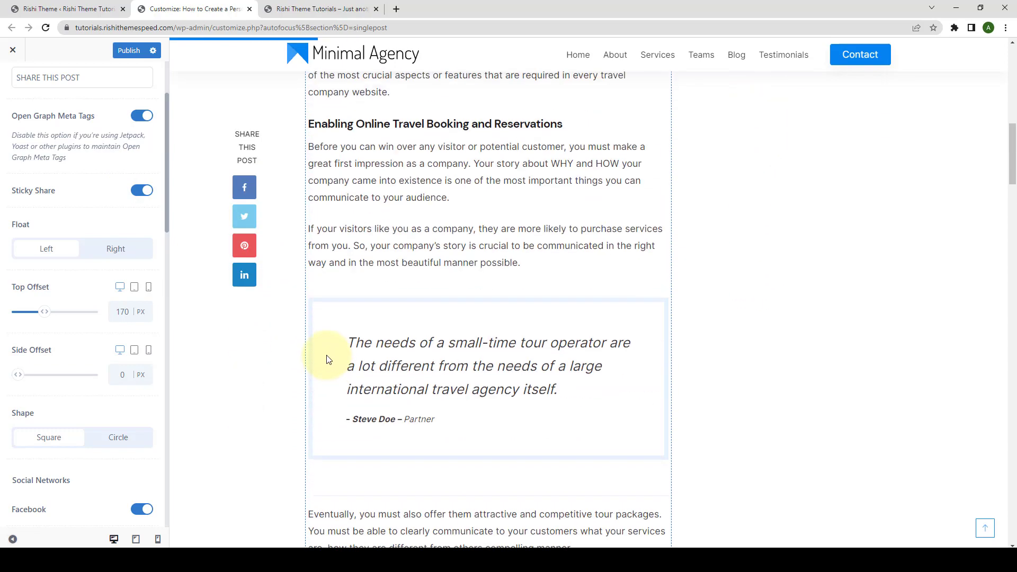
scroll(327, 360, "up", 6)
scroll(329, 363, "up", 3)
scroll(329, 365, "down", 4)
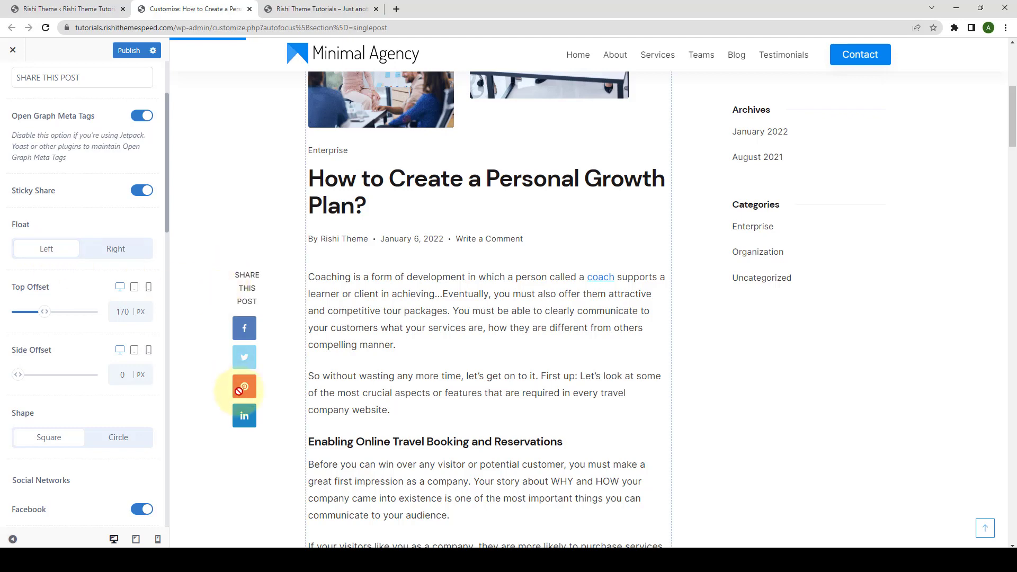
left_click(125, 251)
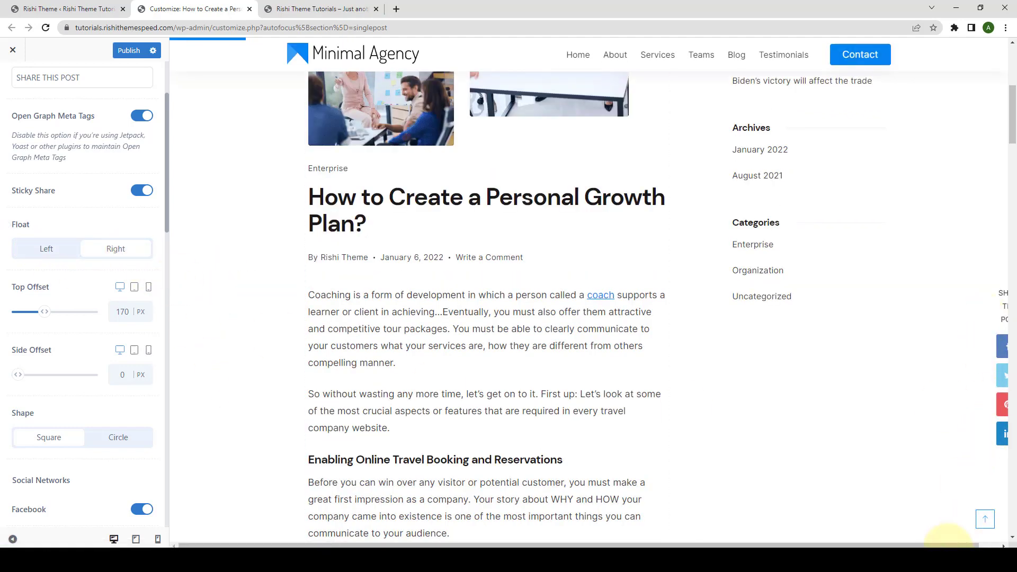
left_click(57, 250)
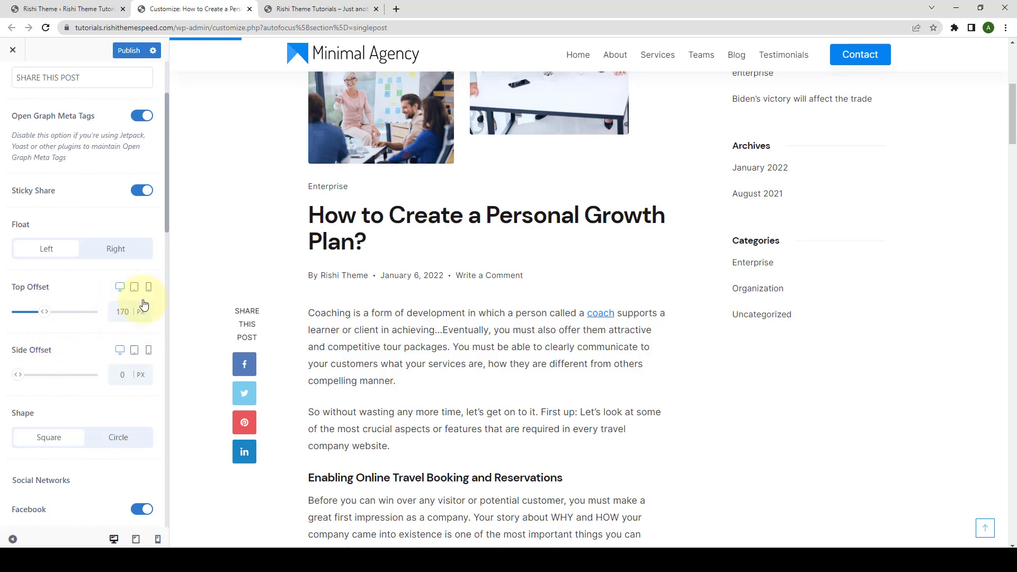
scroll(163, 381, "down", 3)
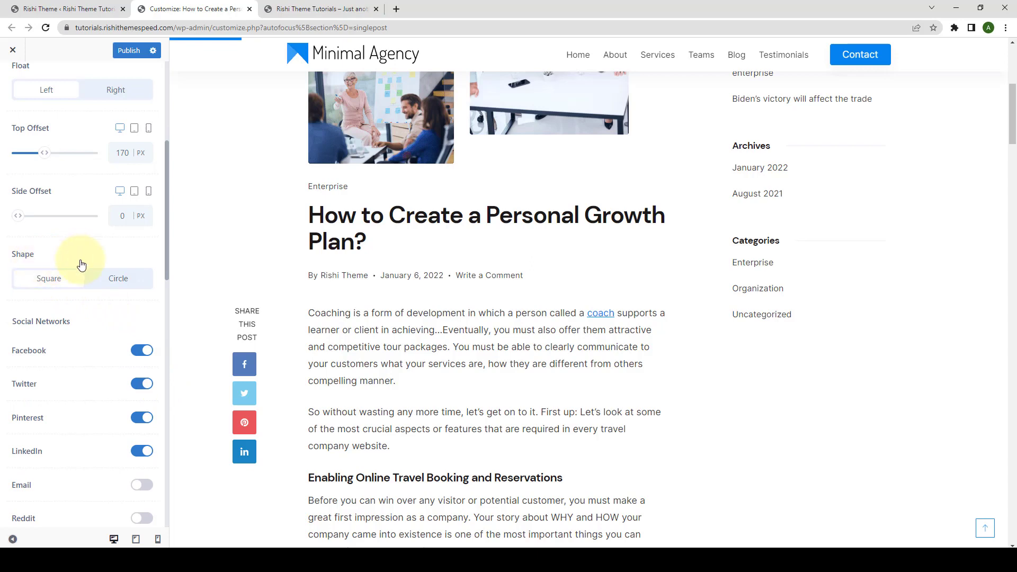
- Try circle icons, settle on Square shape, and scroll to the Social Networks list
left_click(122, 283)
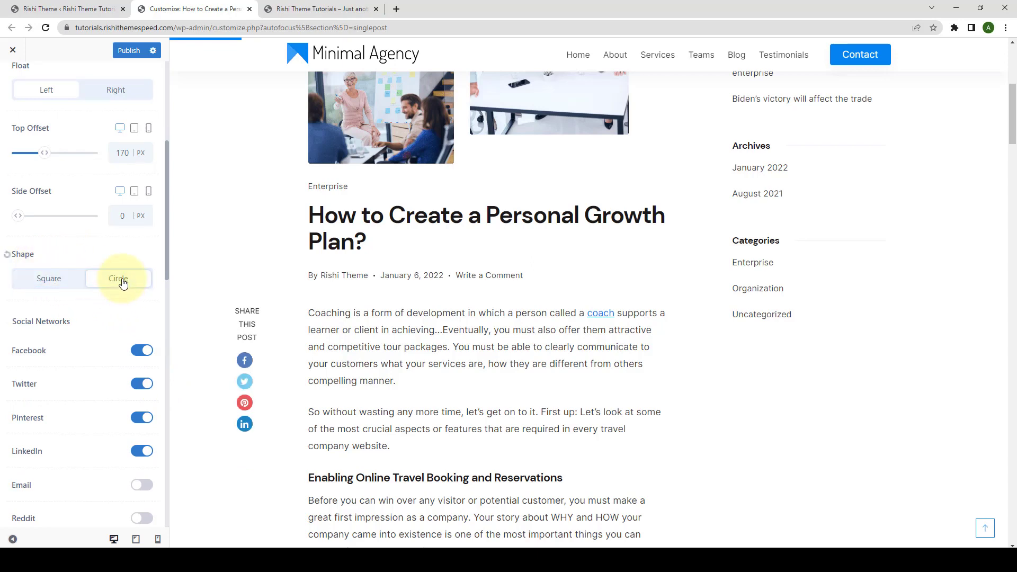
left_click(60, 279)
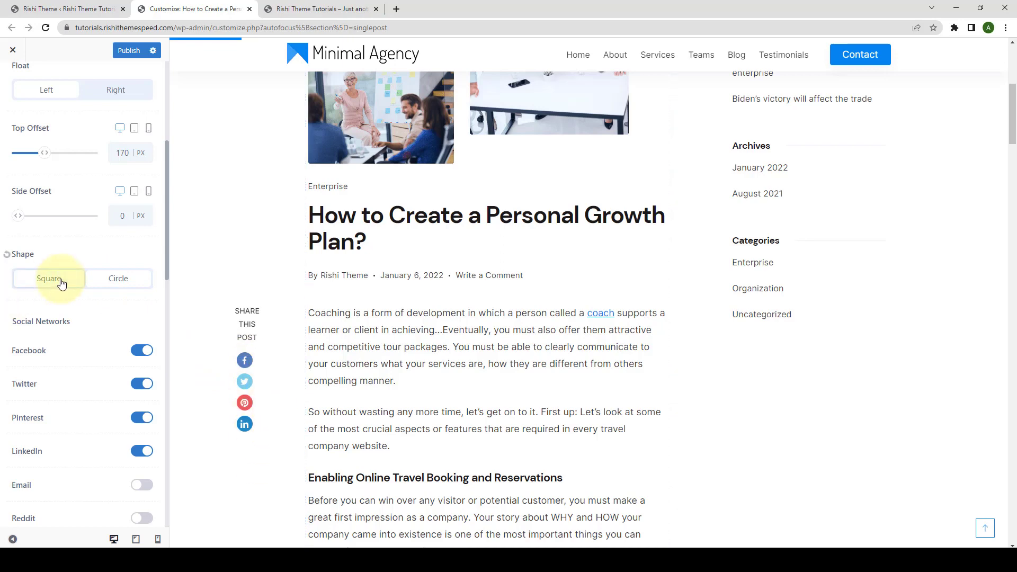
scroll(100, 345, "down", 3)
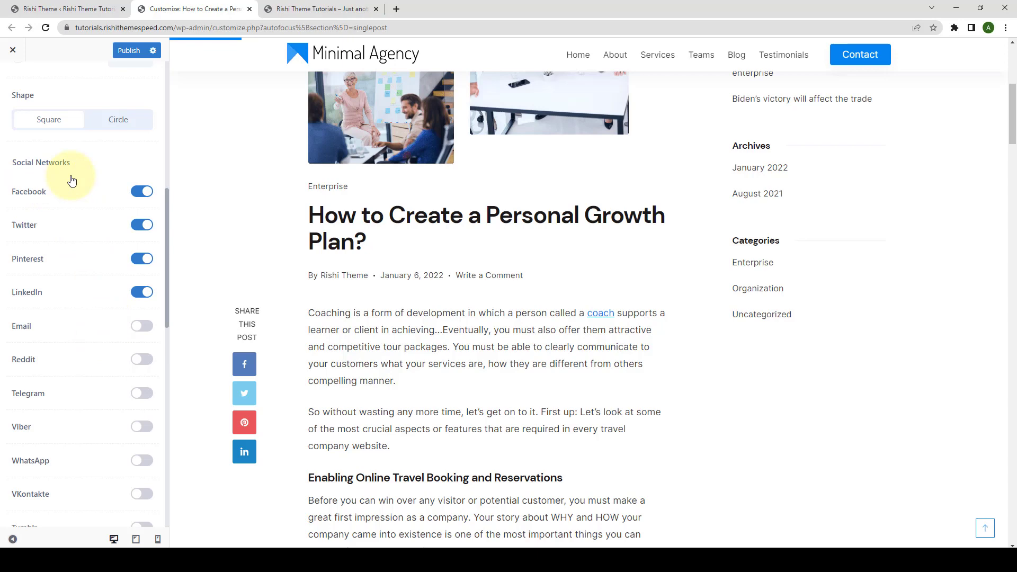
scroll(87, 308, "down", 1)
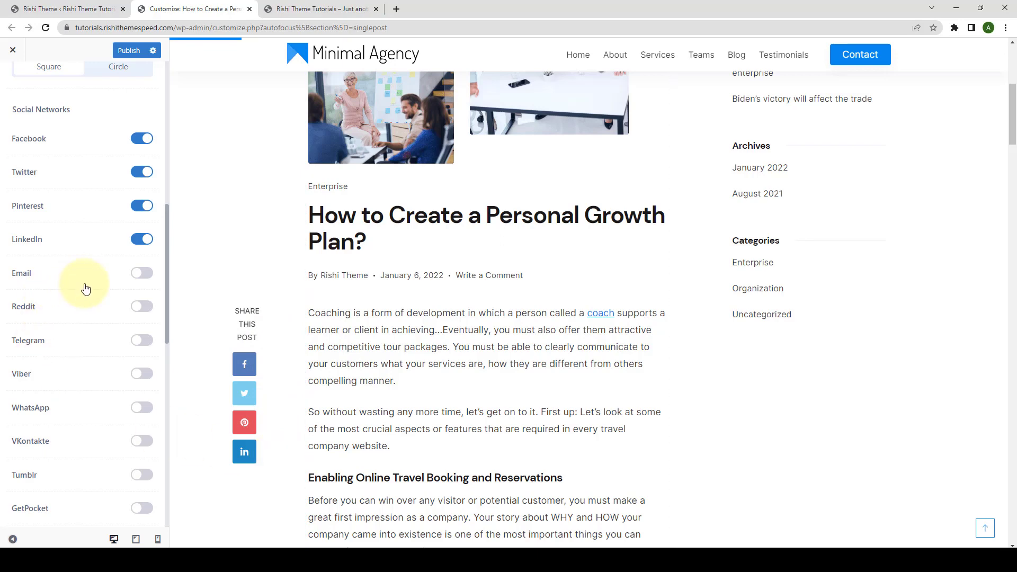
scroll(105, 424, "down", 2)
scroll(98, 318, "up", 1)
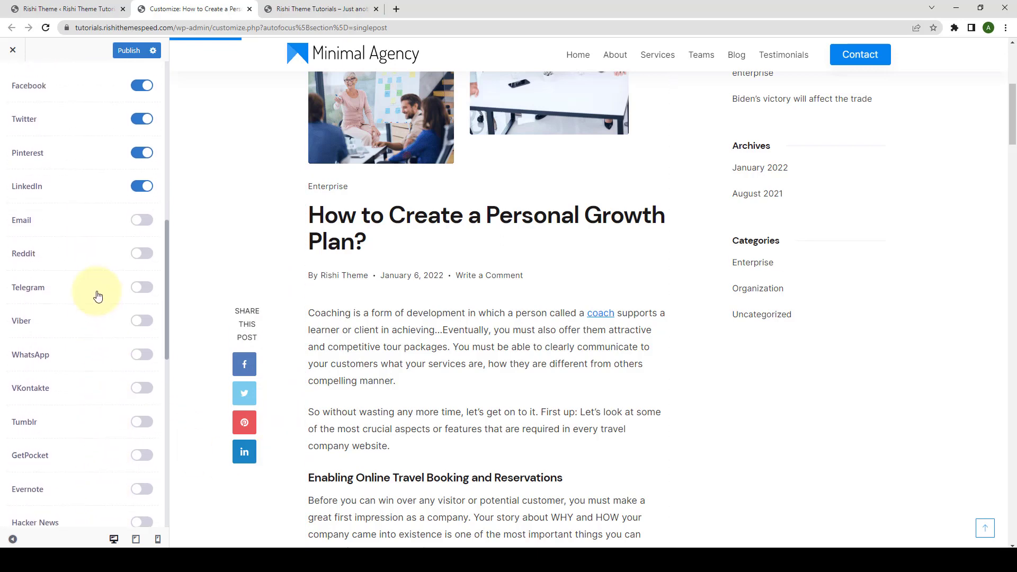
- Add Reddit and Email to the shared social networks
left_click(149, 258)
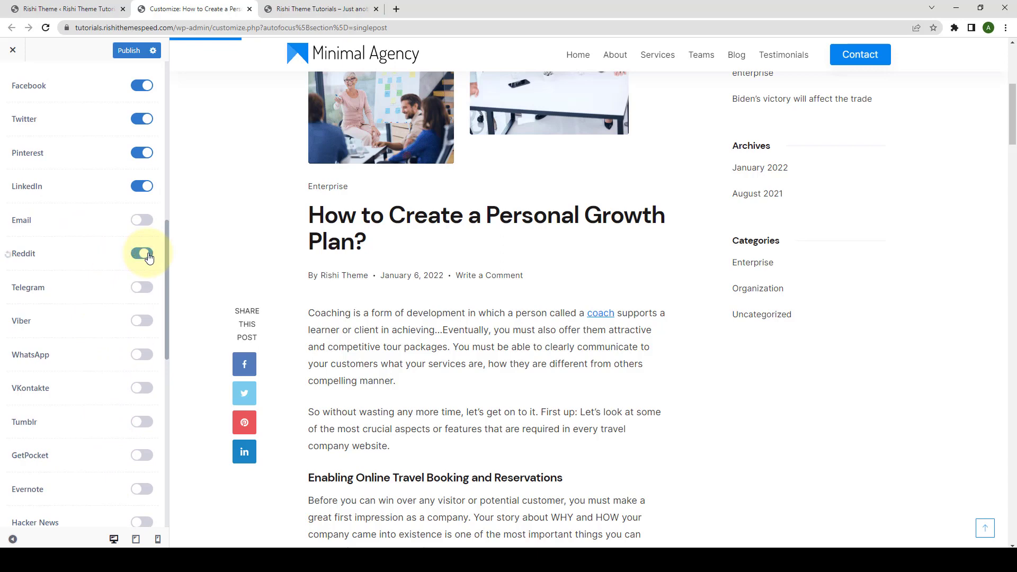
left_click(143, 221)
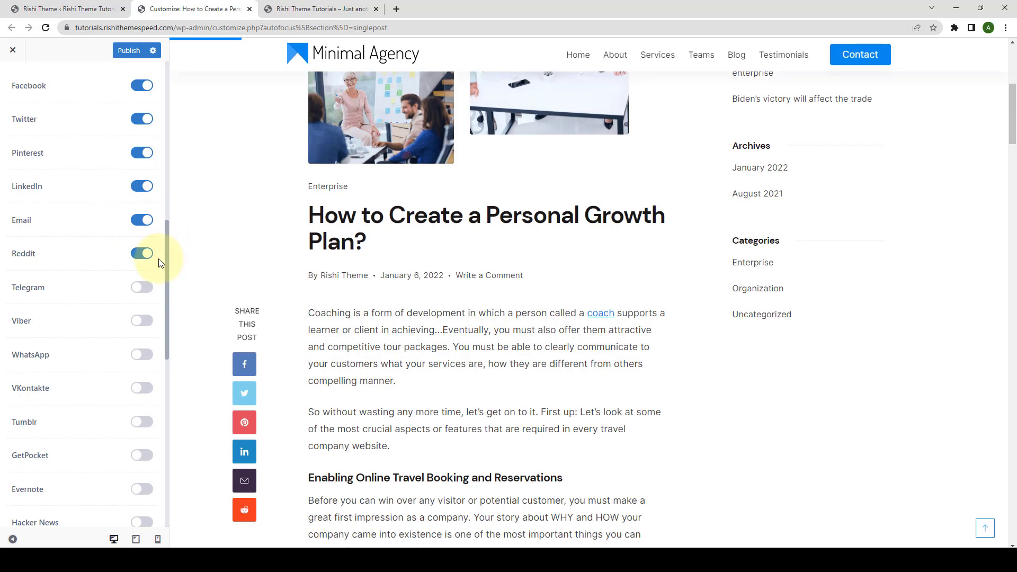
scroll(243, 381, "down", 2)
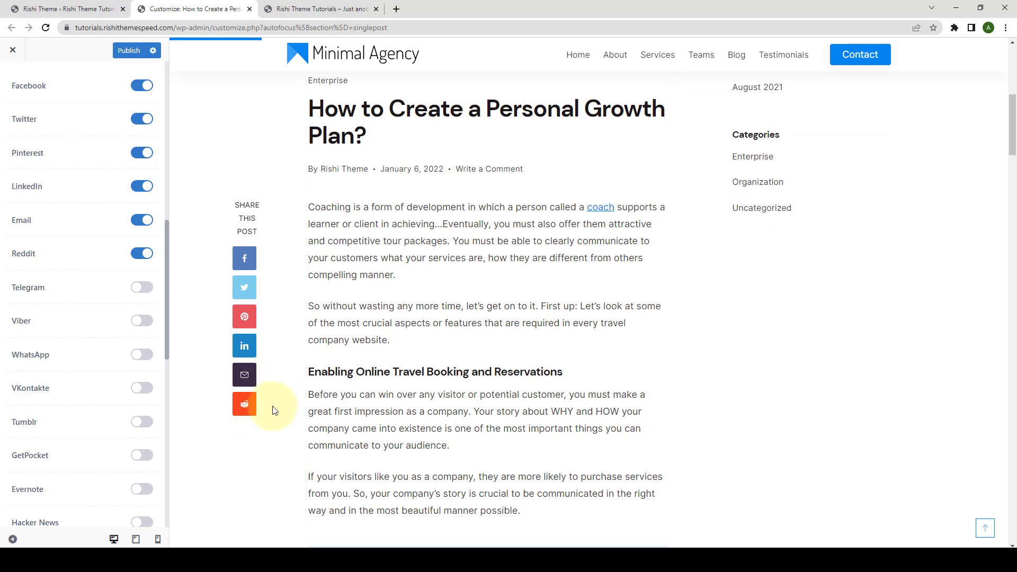
scroll(273, 424, "up", 1)
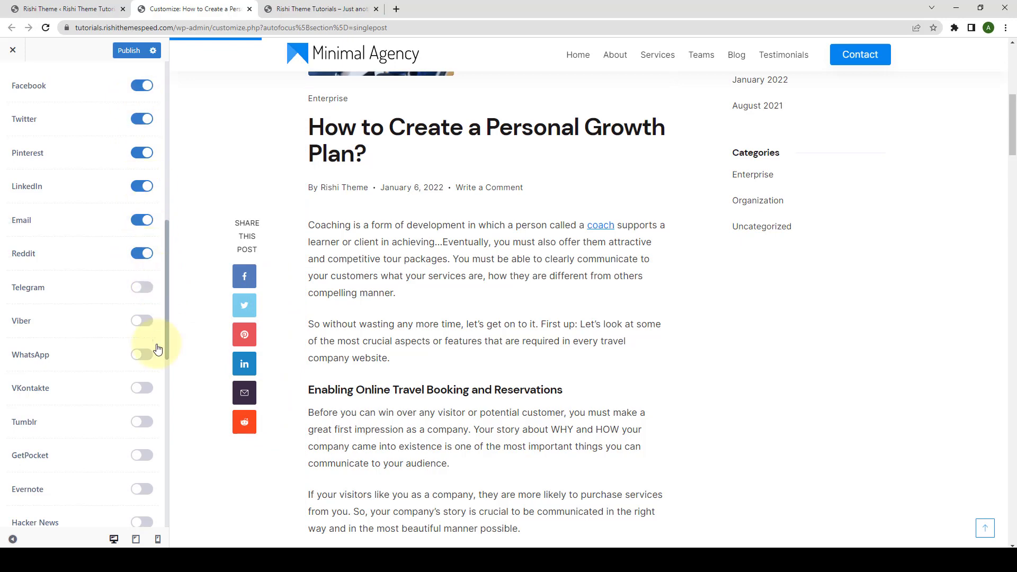
scroll(157, 360, "down", 4)
- Set share links to nofollow and raise Icon Size from 15 to 18 px
scroll(159, 365, "down", 3)
scroll(156, 344, "down", 3)
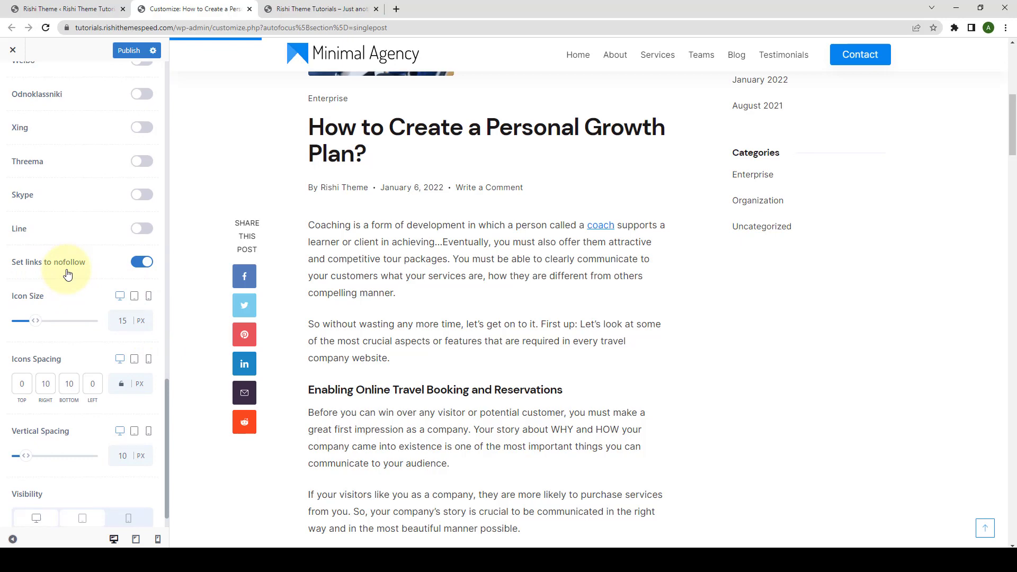
left_click(134, 268)
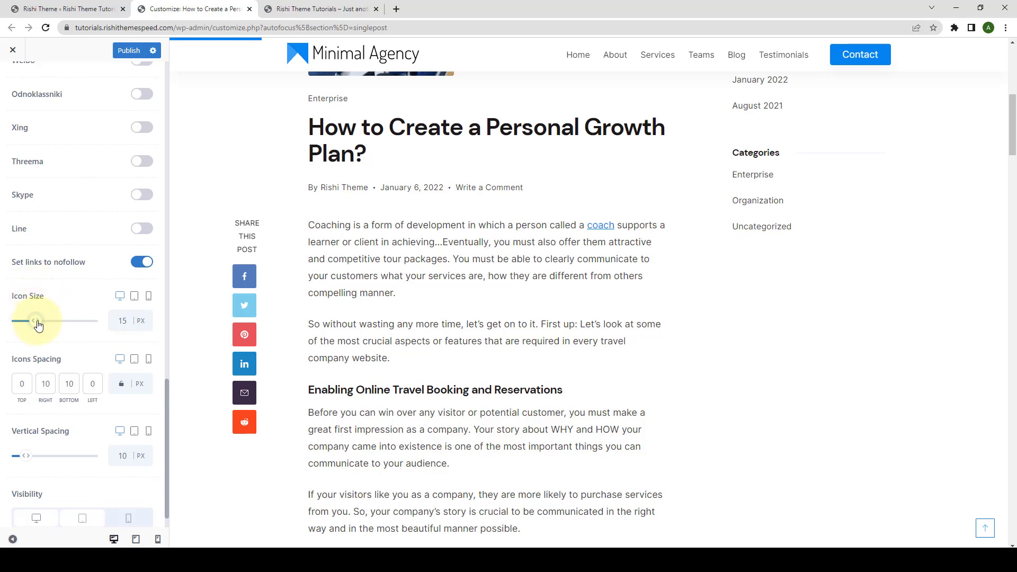
left_click_drag(37, 325, 36, 326)
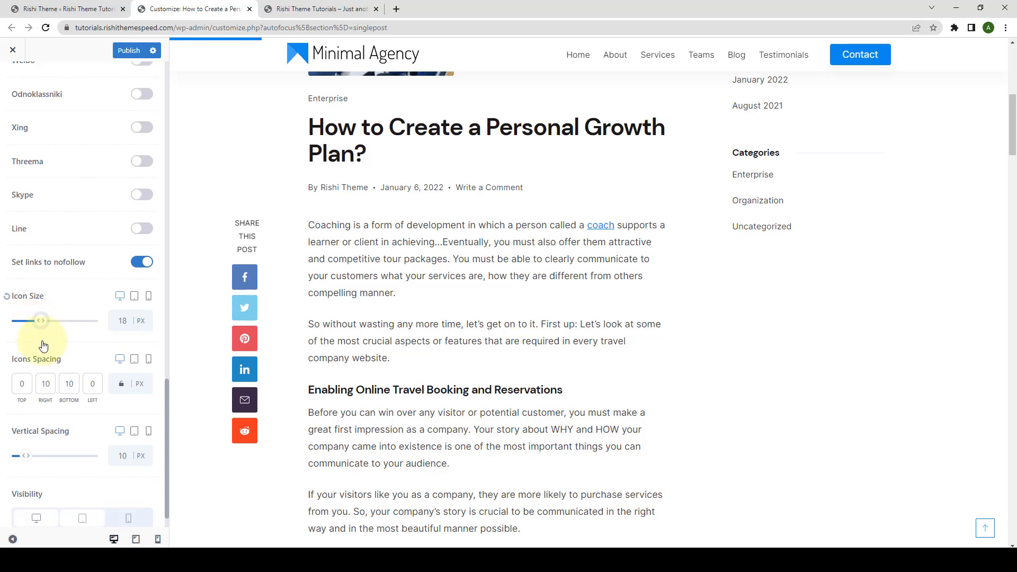
scroll(32, 339, "down", 1)
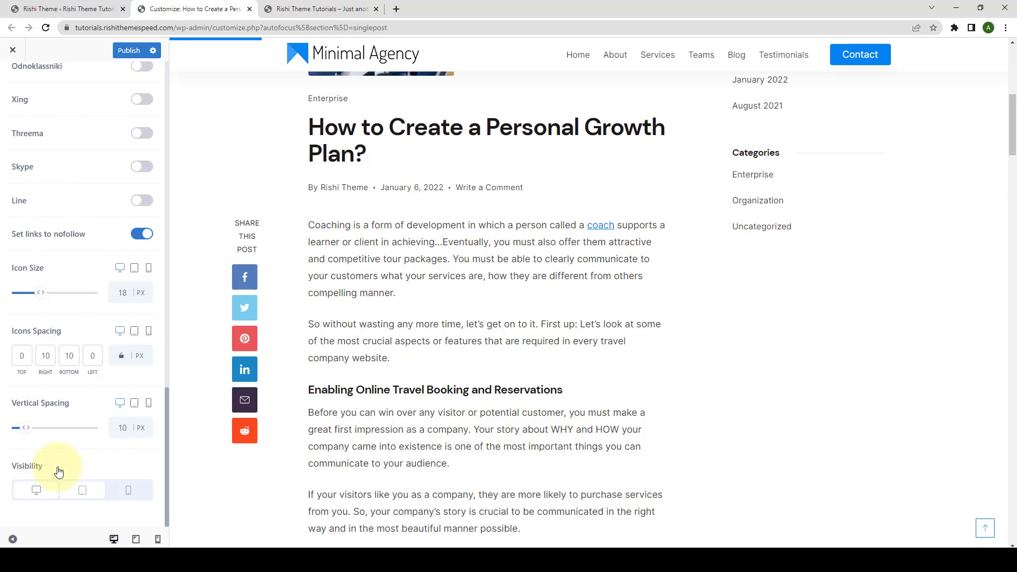
left_click(37, 491)
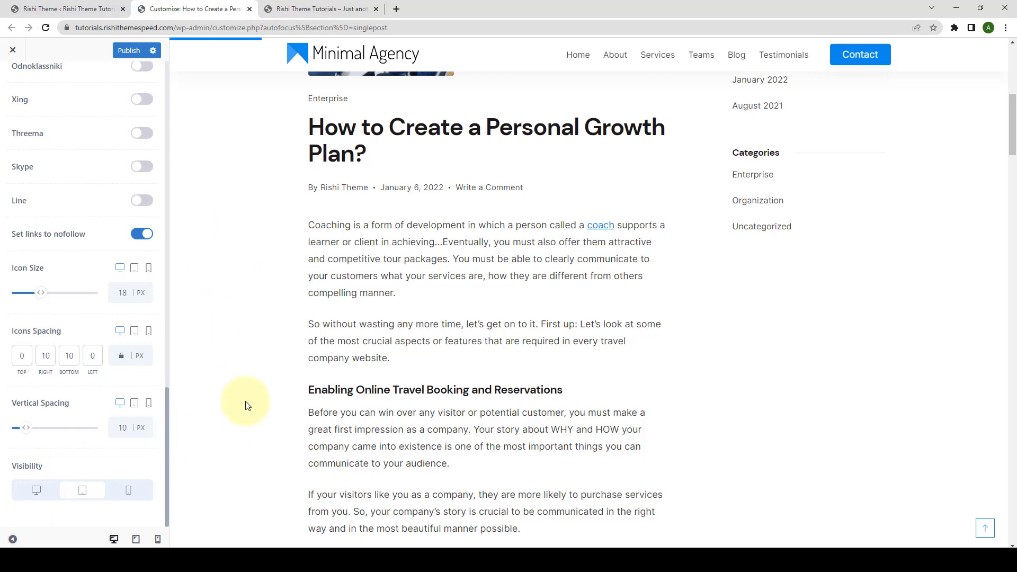
left_click(86, 488)
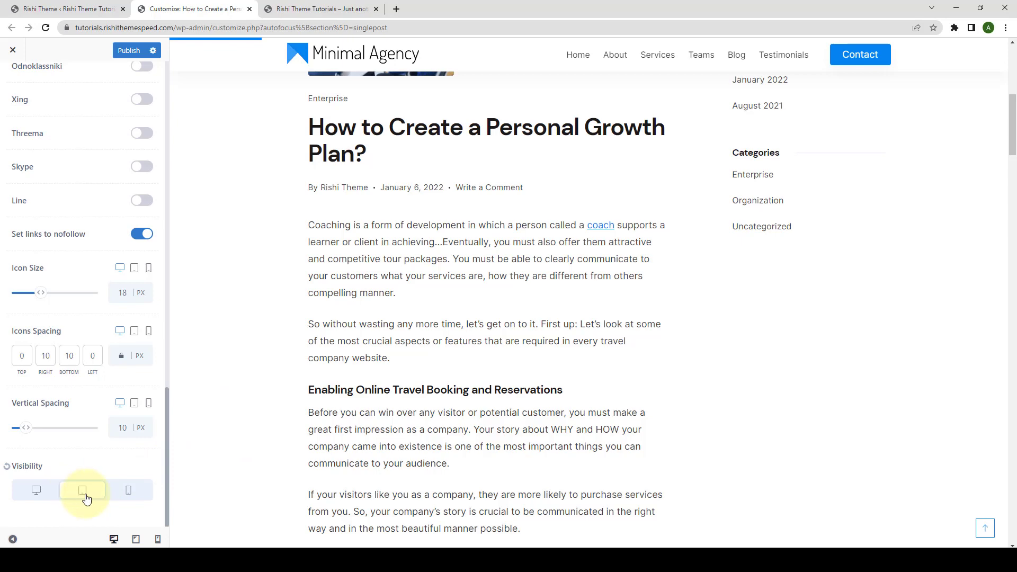
left_click(136, 539)
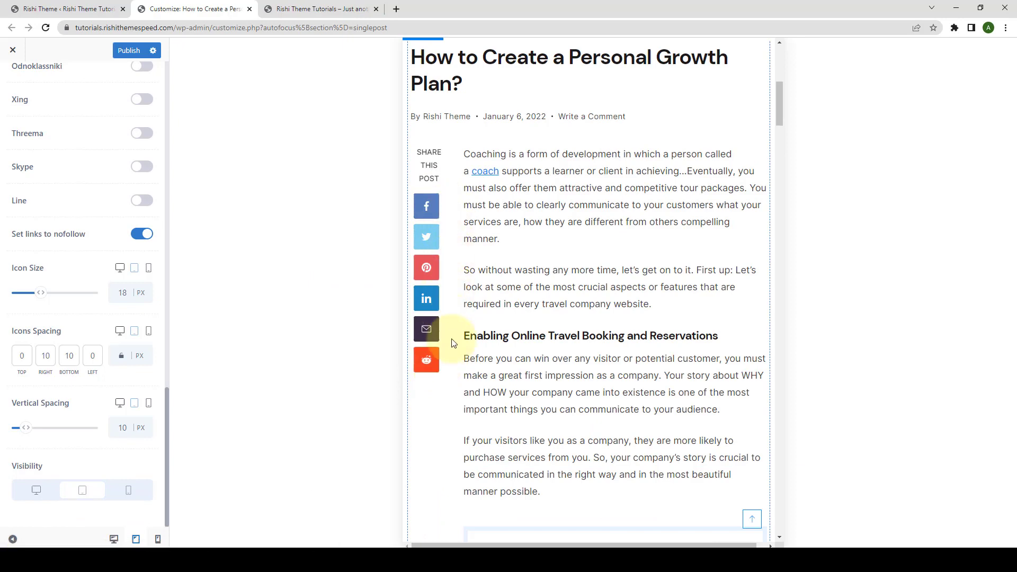
left_click(113, 540)
left_click(34, 493)
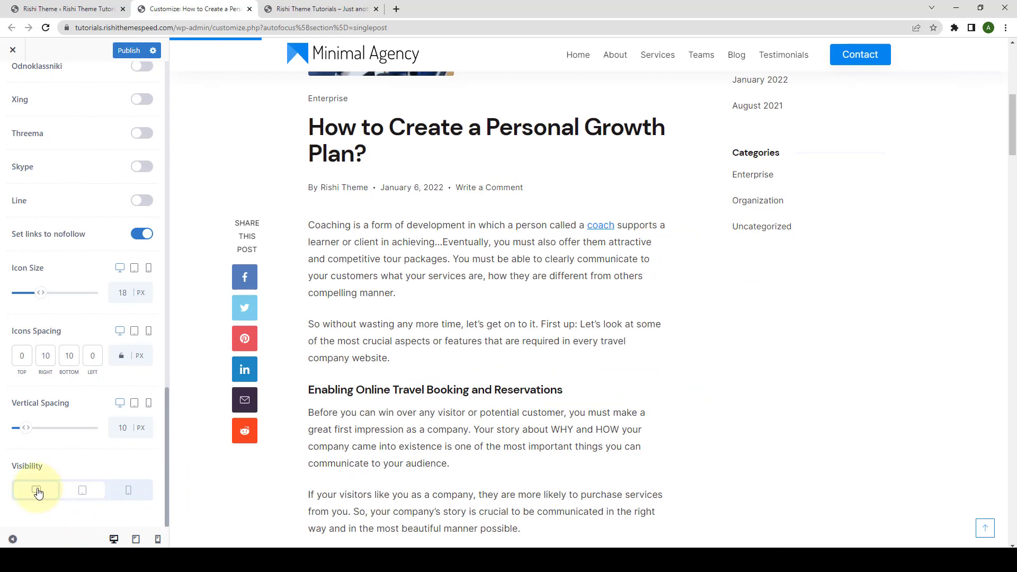
- Open the Social Sharing Design tab and review Title Color without changing it
scroll(79, 456, "up", 8)
scroll(80, 447, "up", 4)
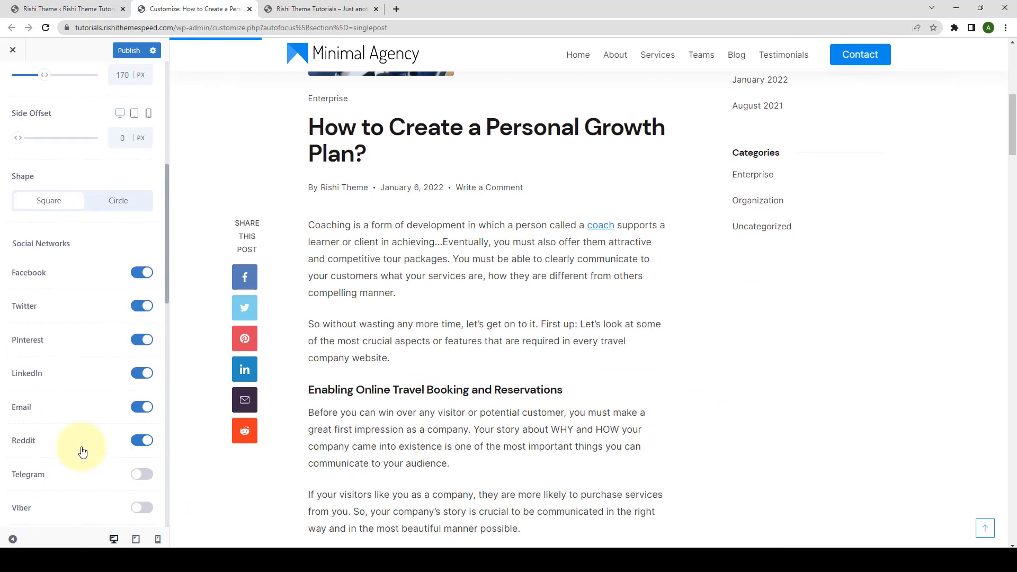
scroll(79, 447, "up", 3)
scroll(109, 339, "up", 3)
scroll(112, 297, "up", 3)
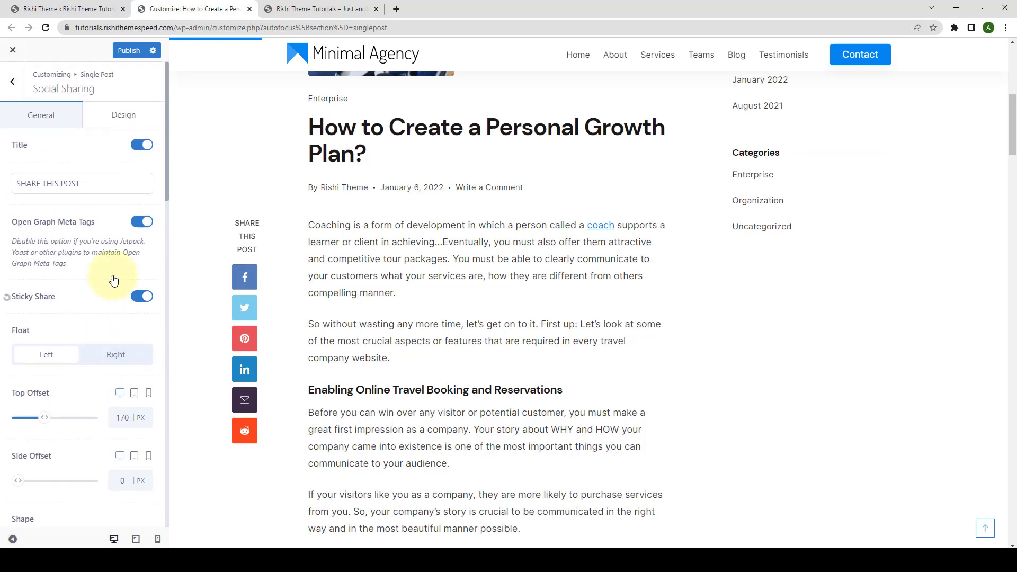
left_click(141, 121)
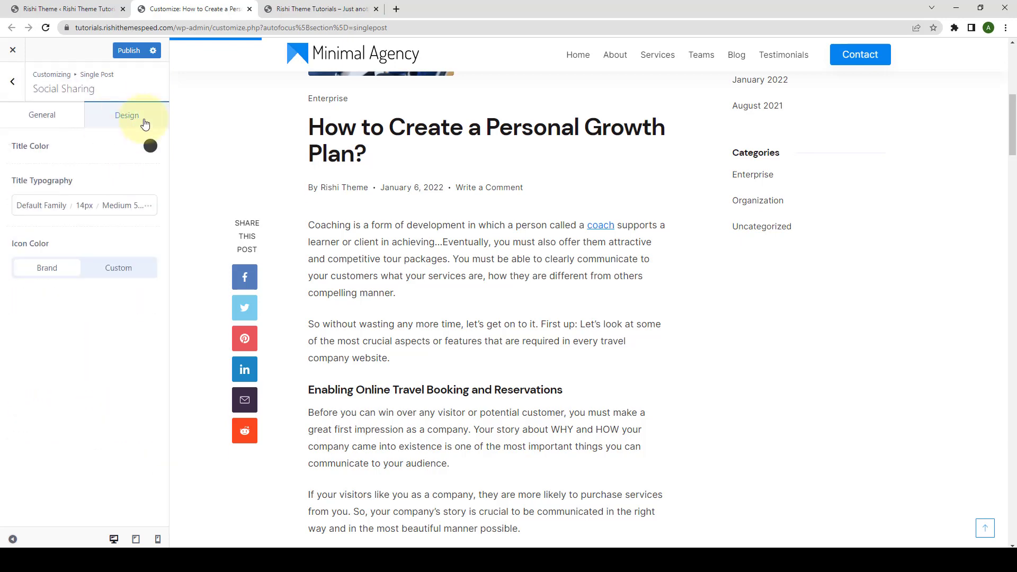
left_click(150, 146)
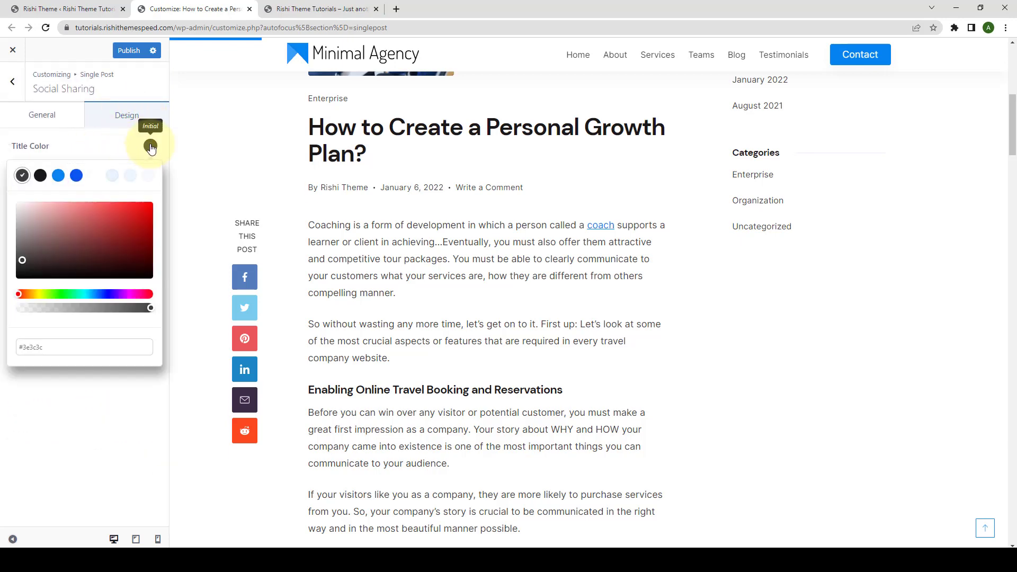
left_click(102, 141)
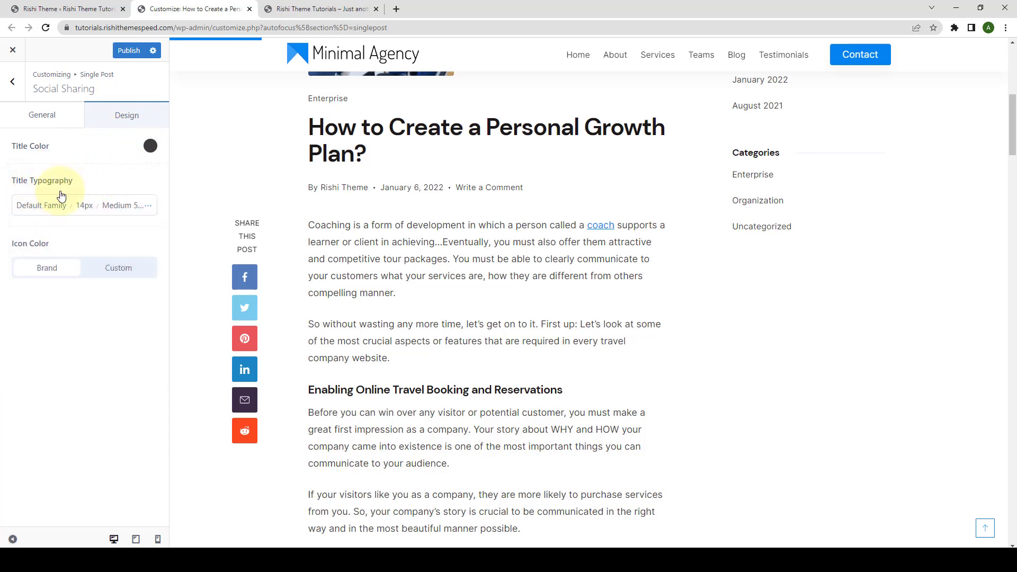
- Review Title Typography's font family, weight and 14 px size, leaving them unchanged
left_click(43, 205)
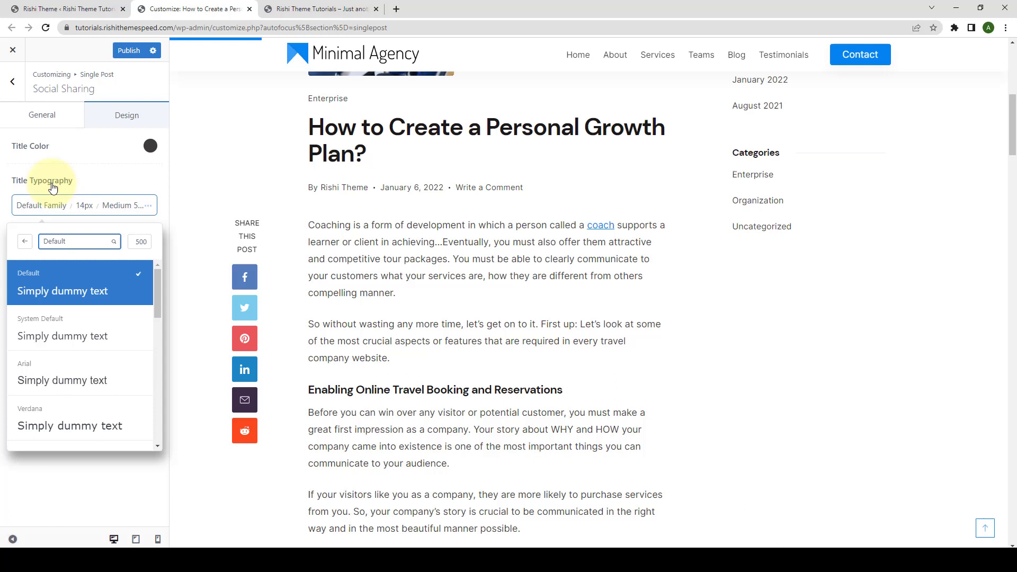
scroll(80, 345, "down", 3)
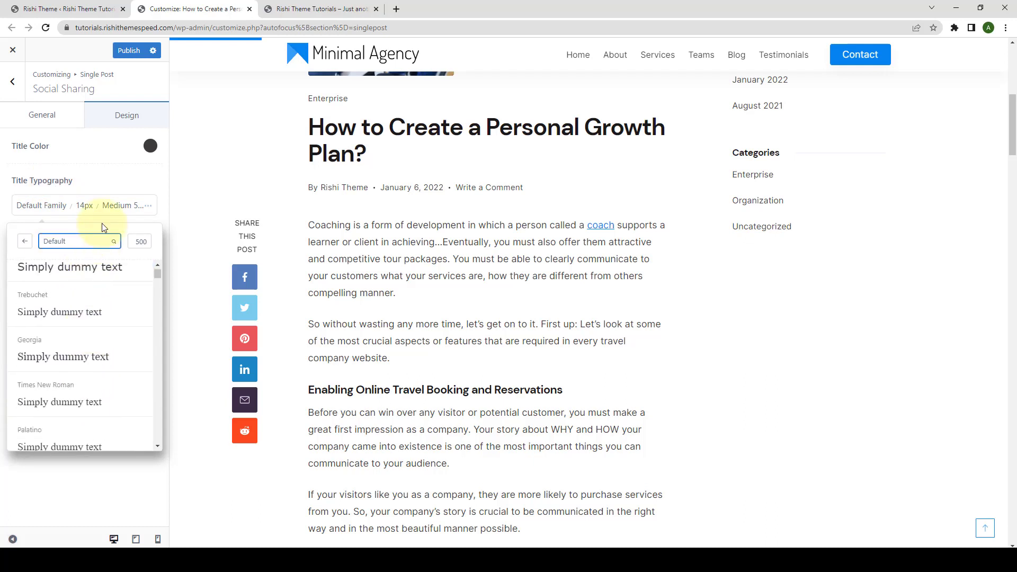
left_click(121, 205)
scroll(95, 370, "down", 2)
scroll(95, 356, "up", 2)
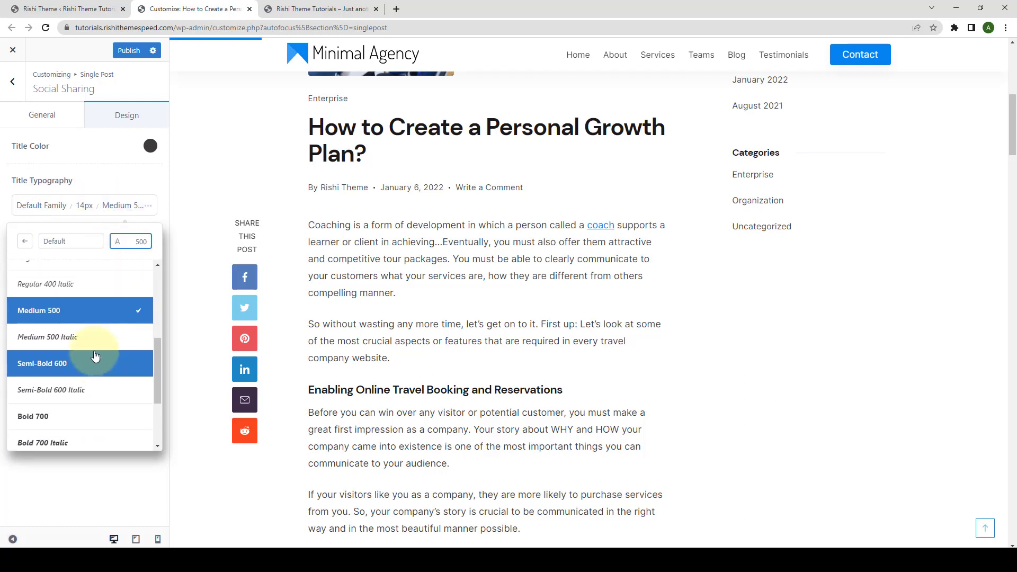
scroll(90, 328, "up", 3)
left_click(85, 207)
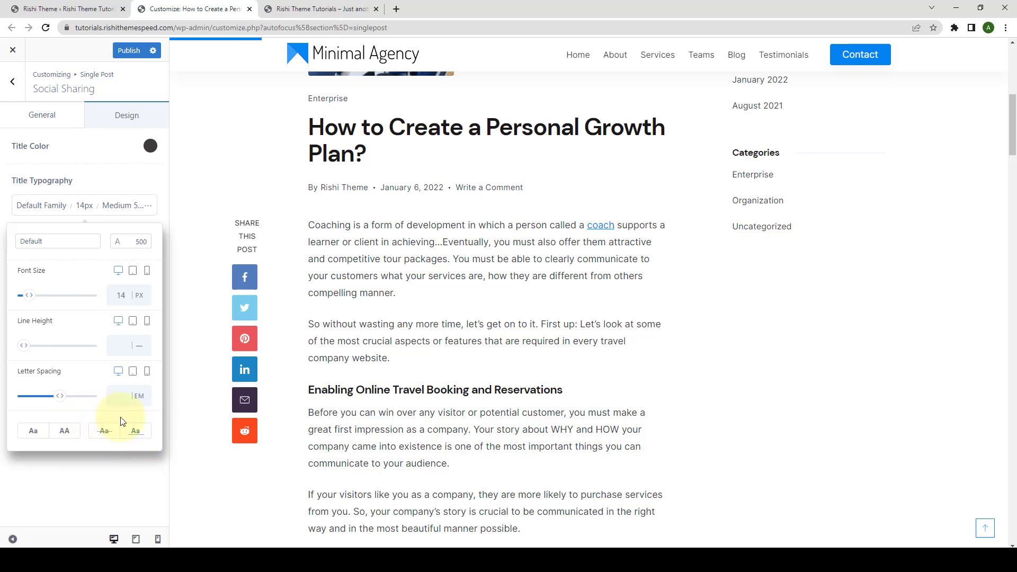
left_click(100, 185)
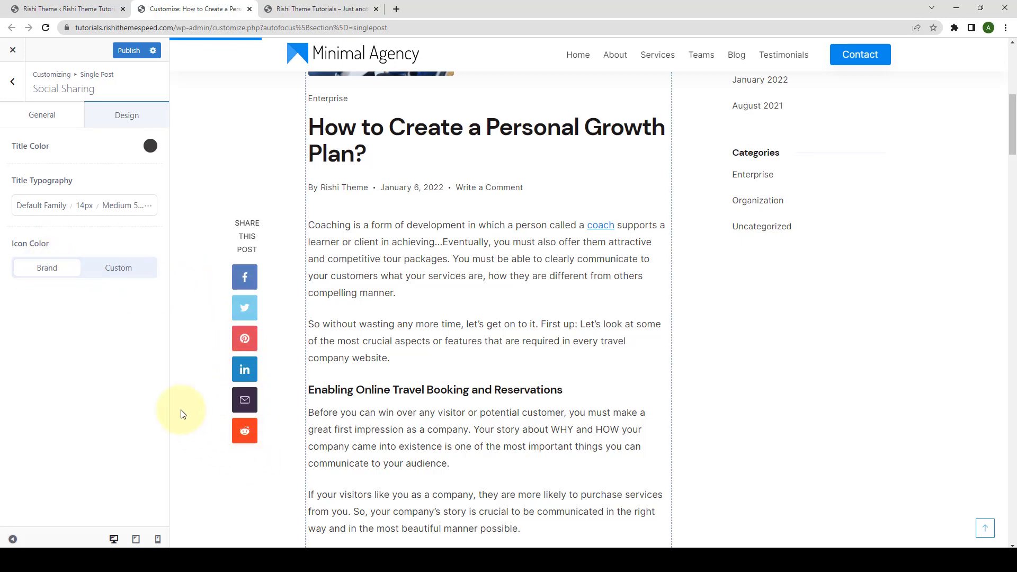
- Switch Icon Color to Custom and make the icon symbols white
left_click(129, 280)
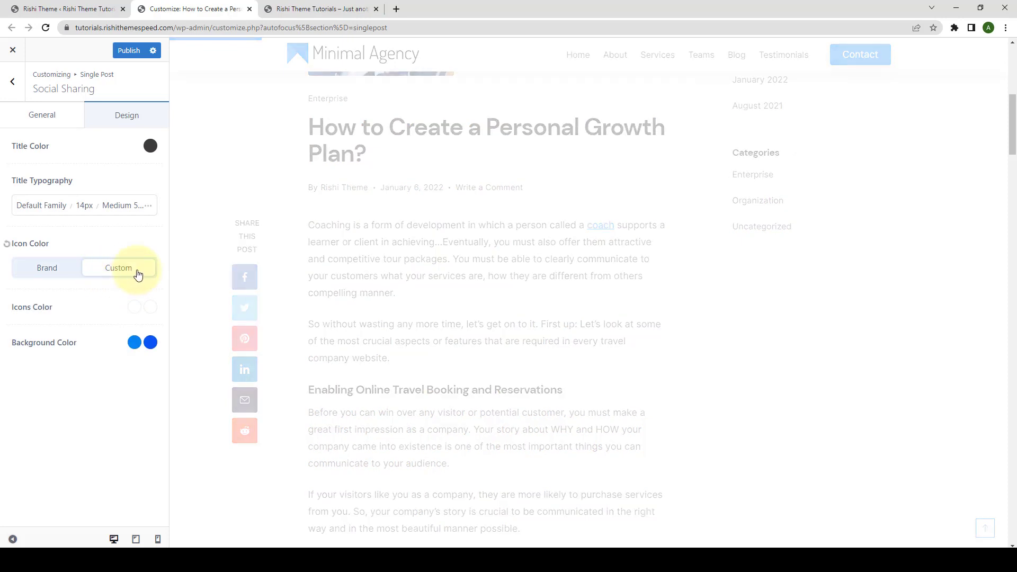
left_click(135, 308)
left_click(139, 376)
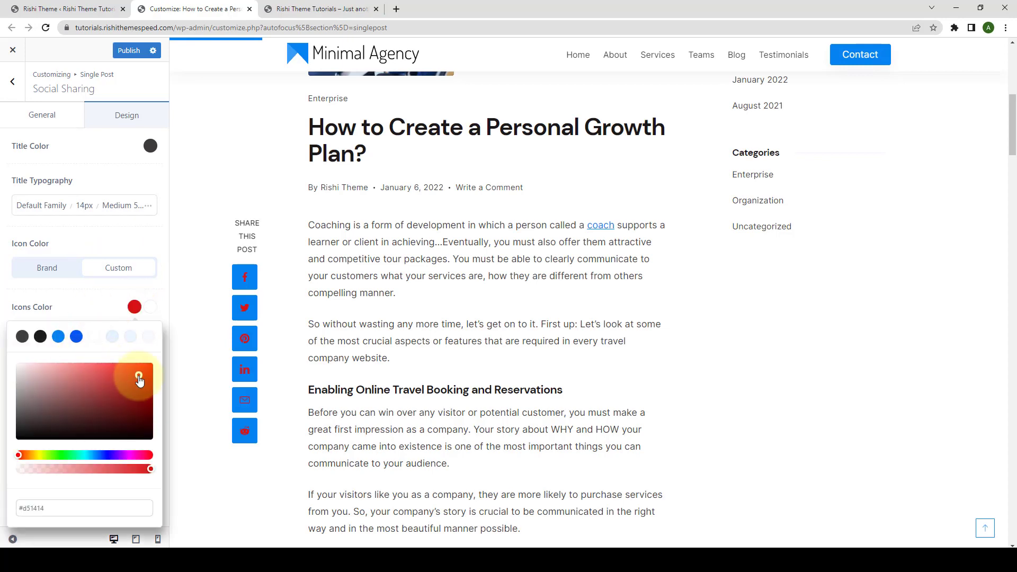
left_click(117, 337)
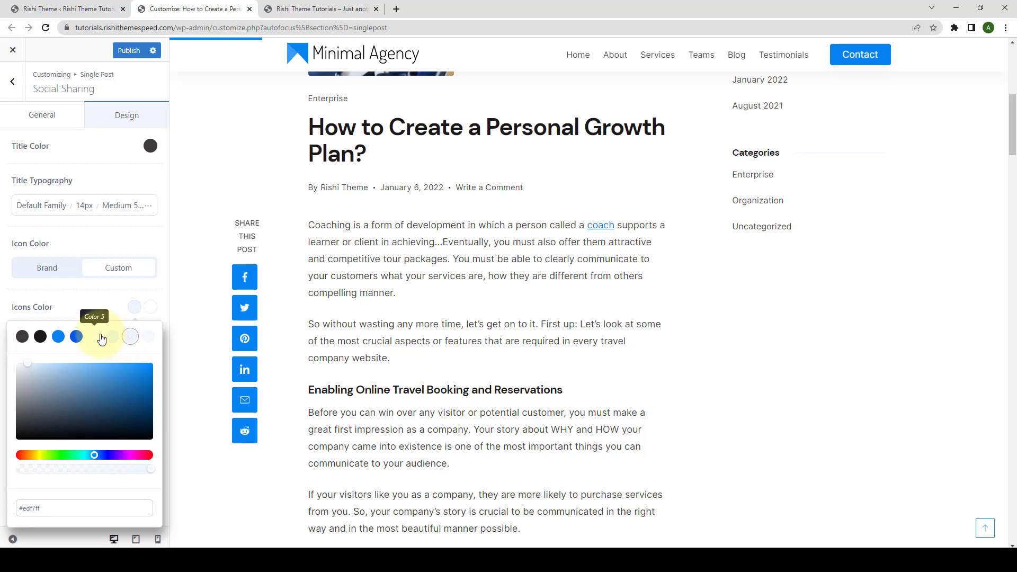
left_click(101, 338)
left_click(109, 289)
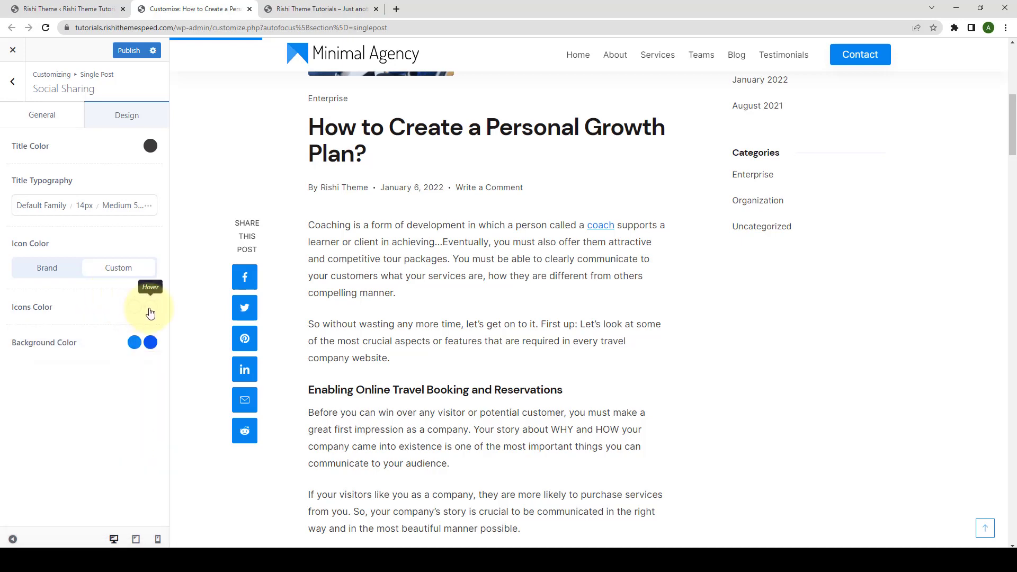
left_click(151, 310)
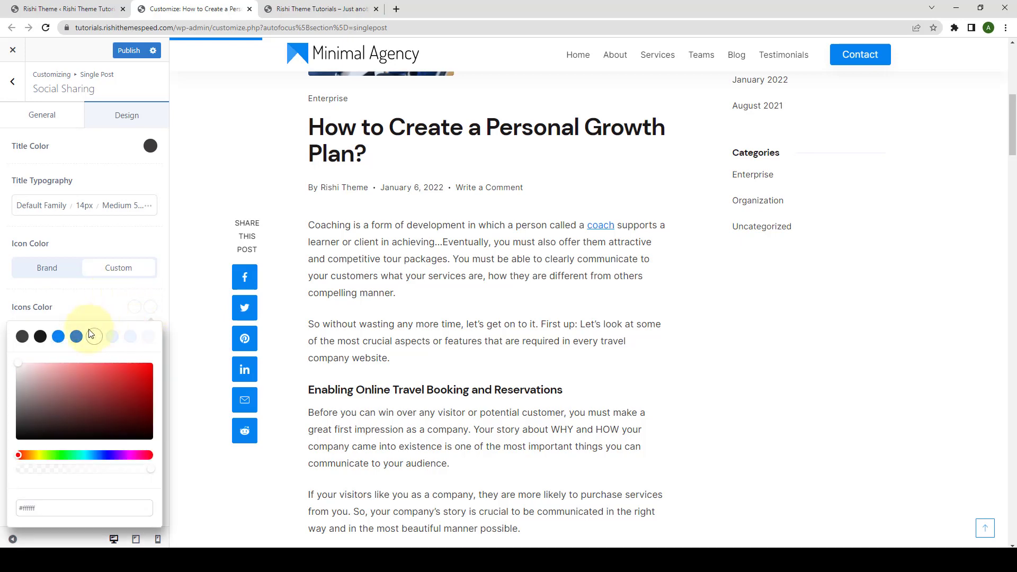
left_click(89, 305)
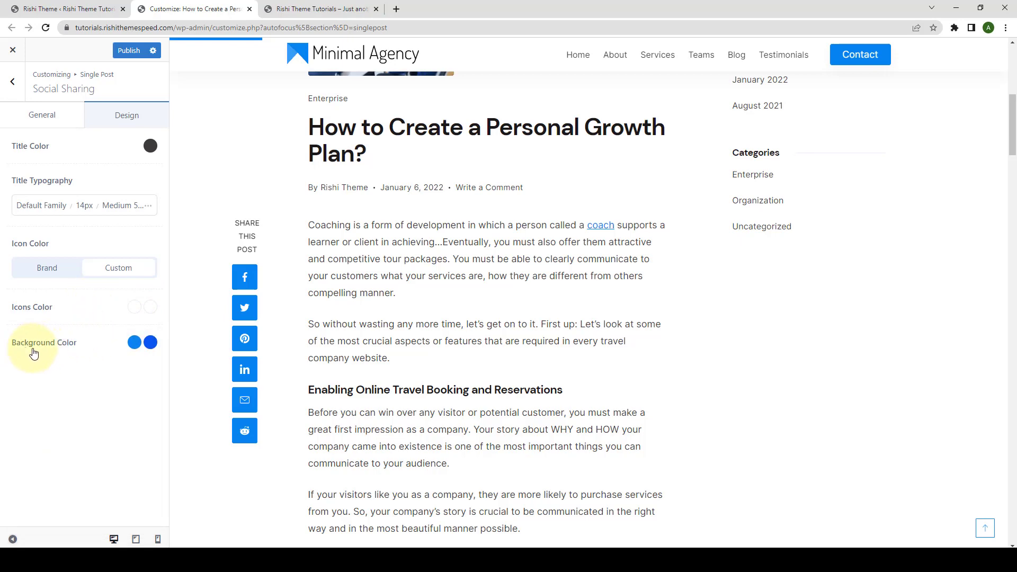
- Set the share icon background colour to red using the hue slider
left_click(134, 343)
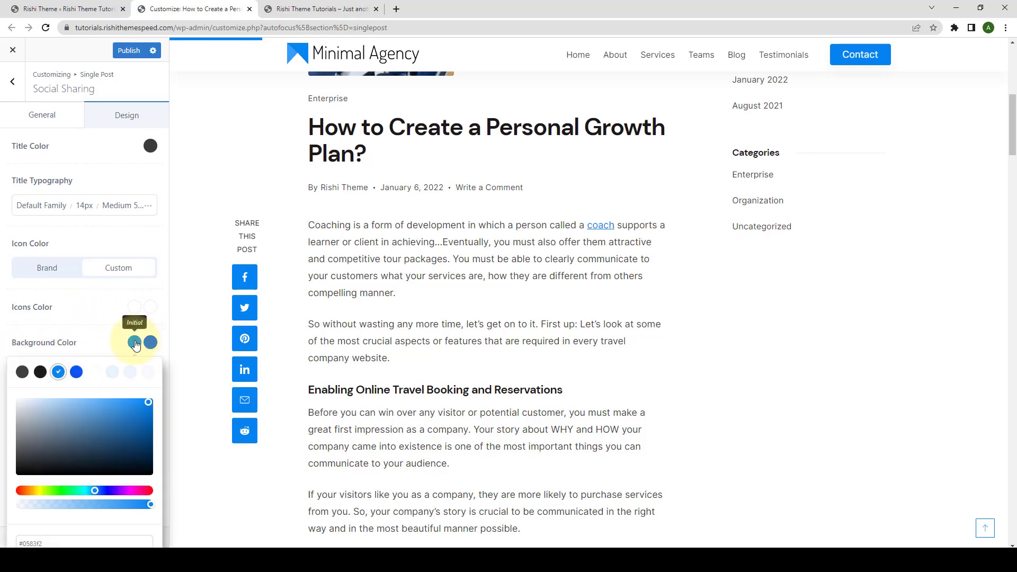
left_click(147, 492)
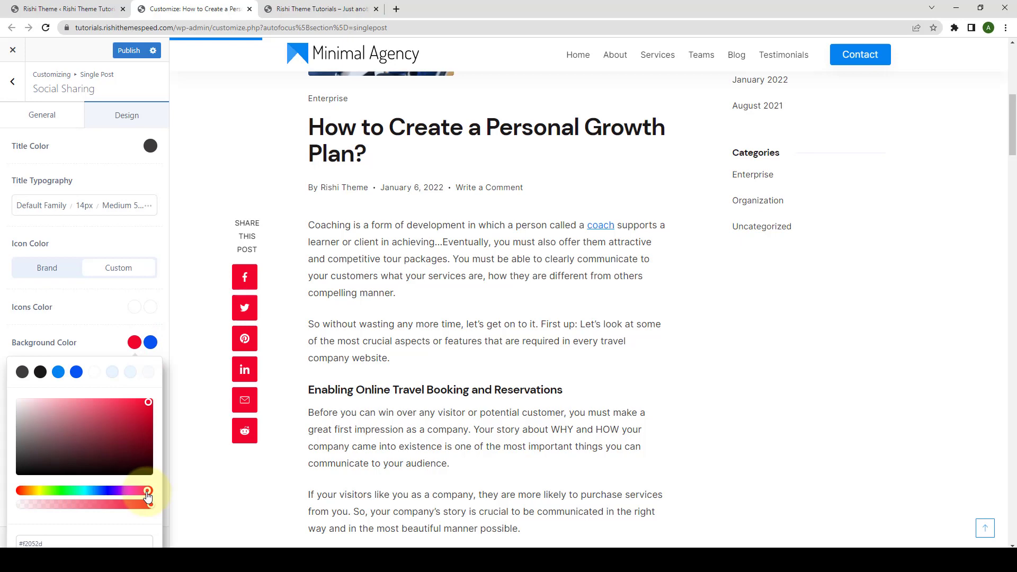
mouse_move(146, 494)
left_mouse_down()
mouse_move(57, 485)
mouse_move(16, 495)
left_mouse_up()
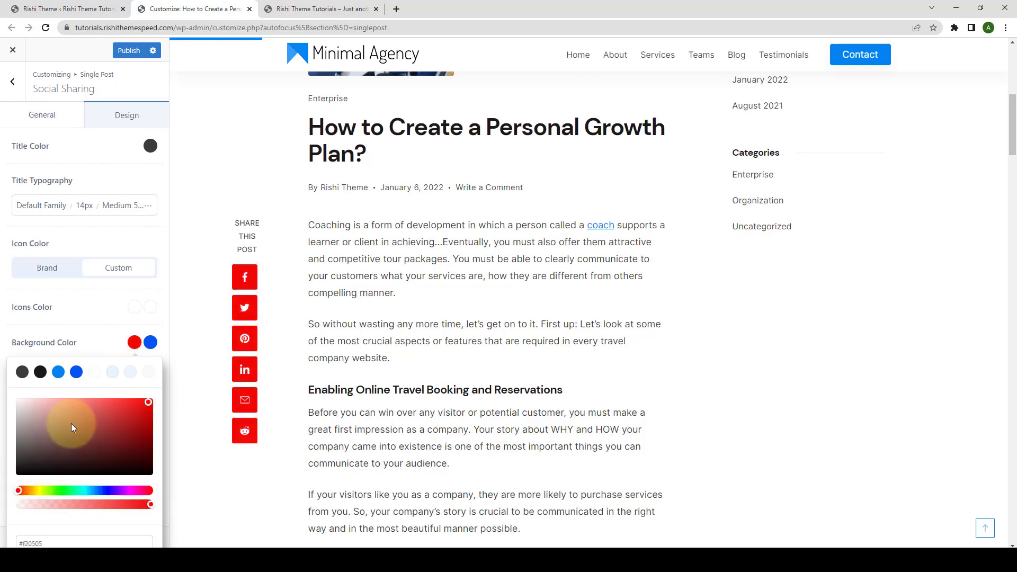
- Revert Icon Color to Brand and publish the Social Sharing changes
left_click(107, 327)
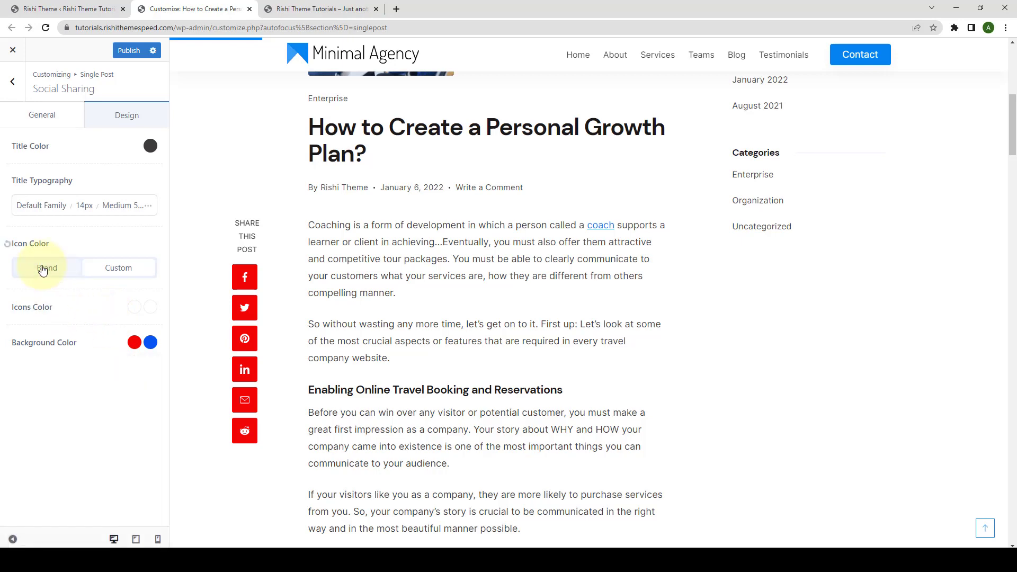
left_click(59, 273)
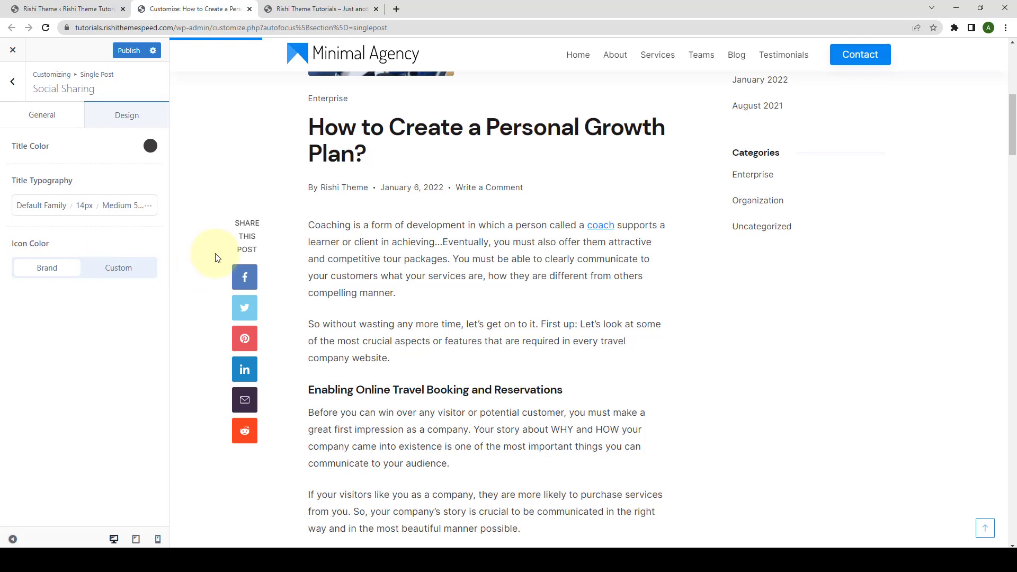
left_click(123, 51)
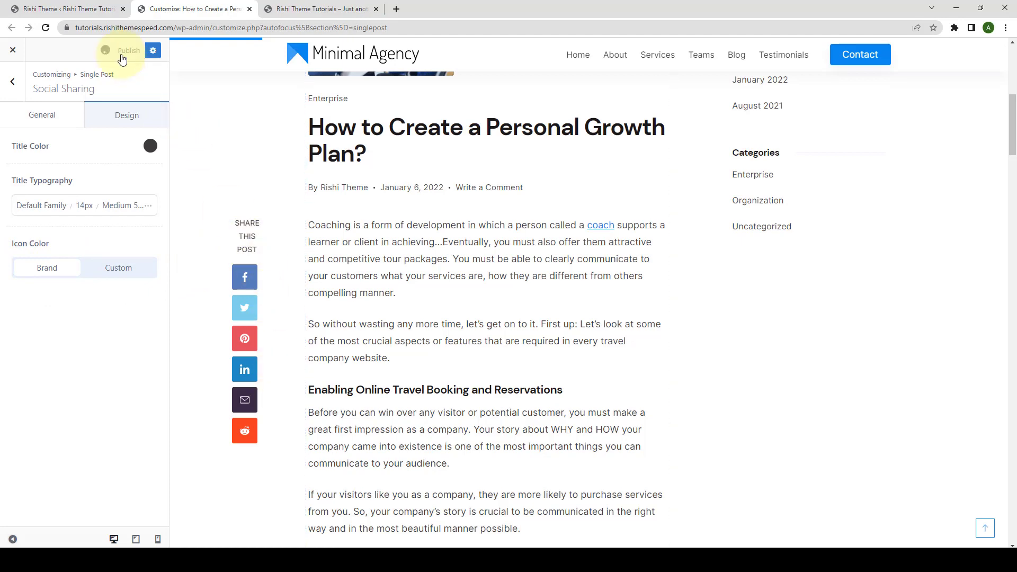